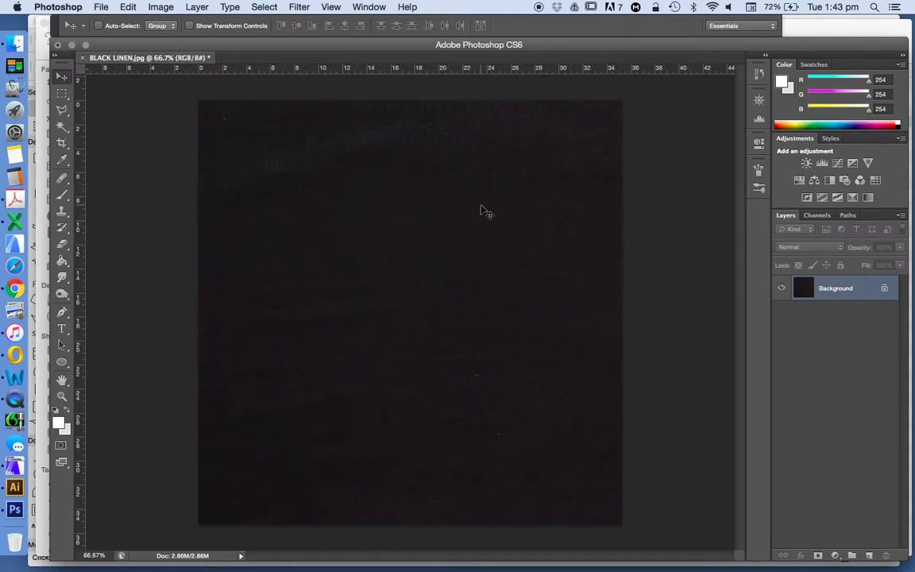
# Zoom in to about 400% on the linen weave, then back out to 100%
pyautogui.press('z')
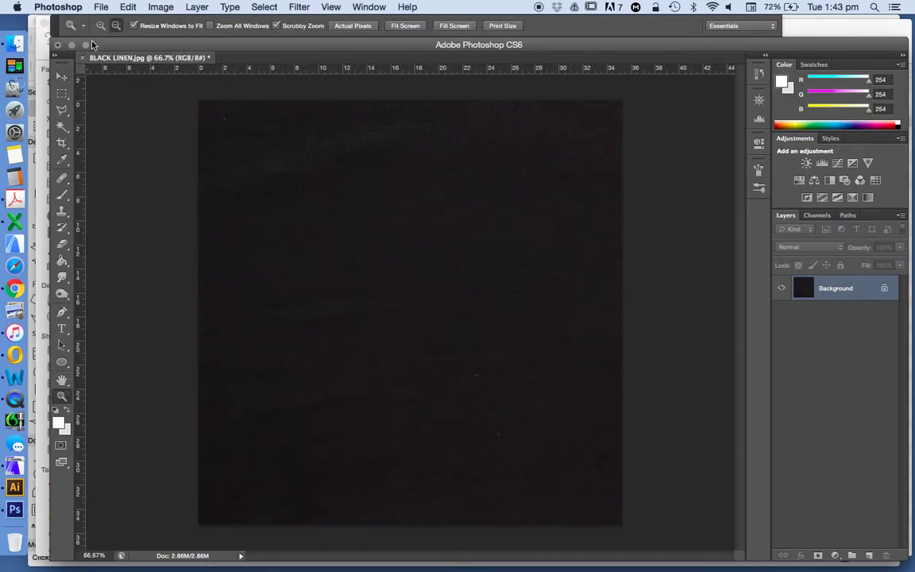
pyautogui.click(383, 171)
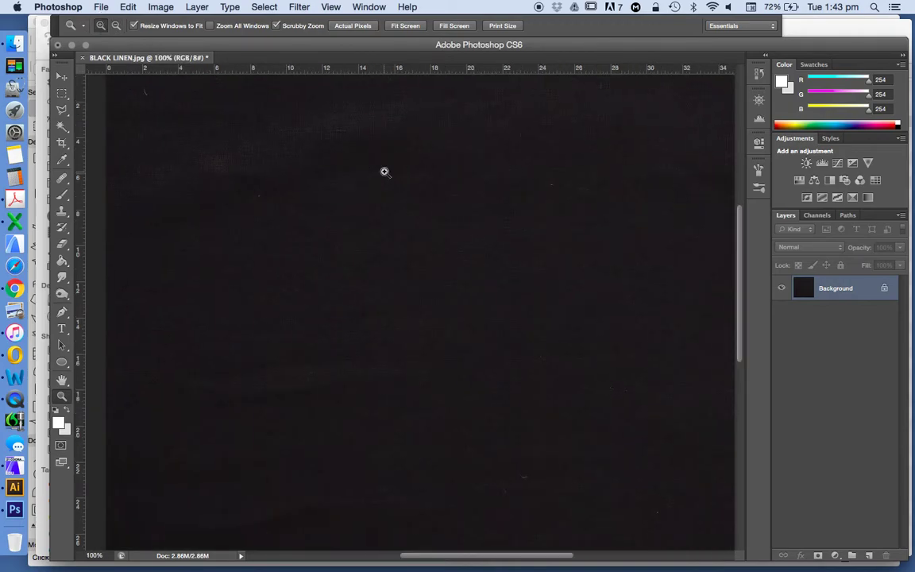
pyautogui.click(384, 172)
pyautogui.click(384, 171)
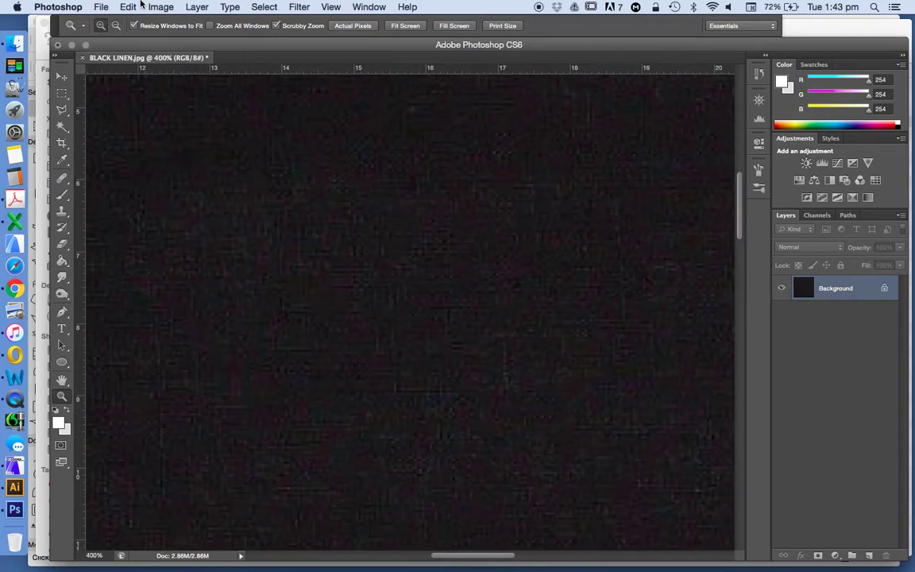
pyautogui.click(114, 27)
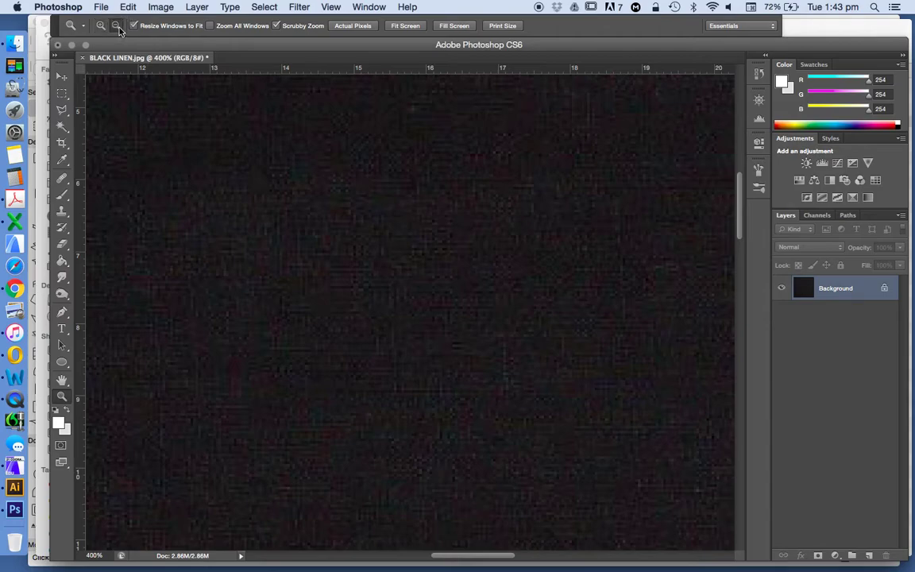
pyautogui.click(392, 253)
pyautogui.click(392, 254)
pyautogui.click(392, 255)
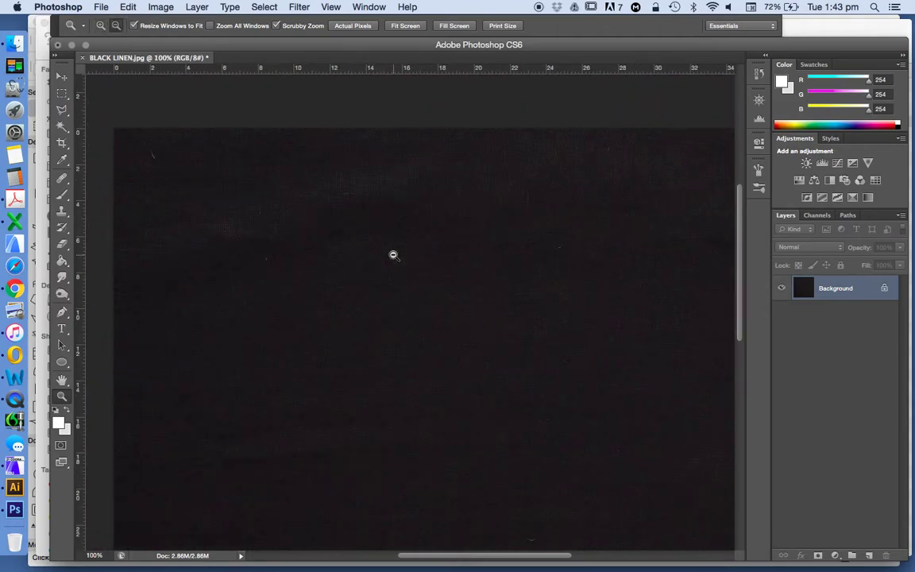
# Lower the linen photo's saturation to -74 with Hue/Saturation
pyautogui.click(162, 8)
pyautogui.moveTo(196, 50)
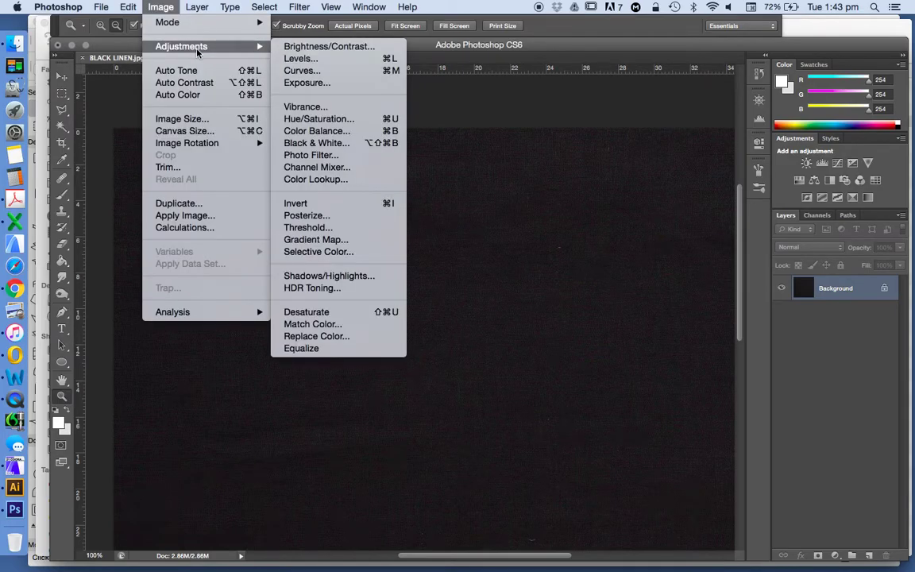
pyautogui.click(349, 119)
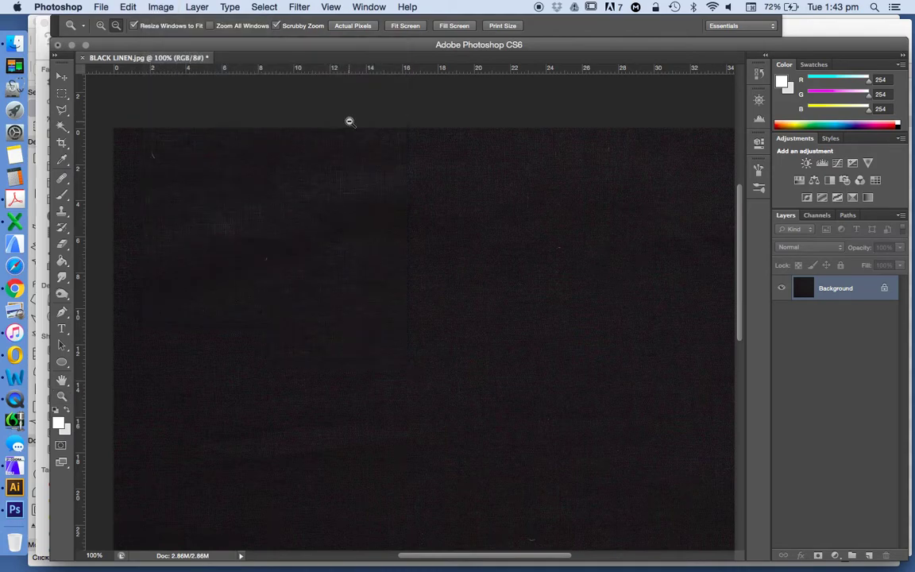
pyautogui.moveTo(688, 219); pyautogui.dragTo(641, 219)
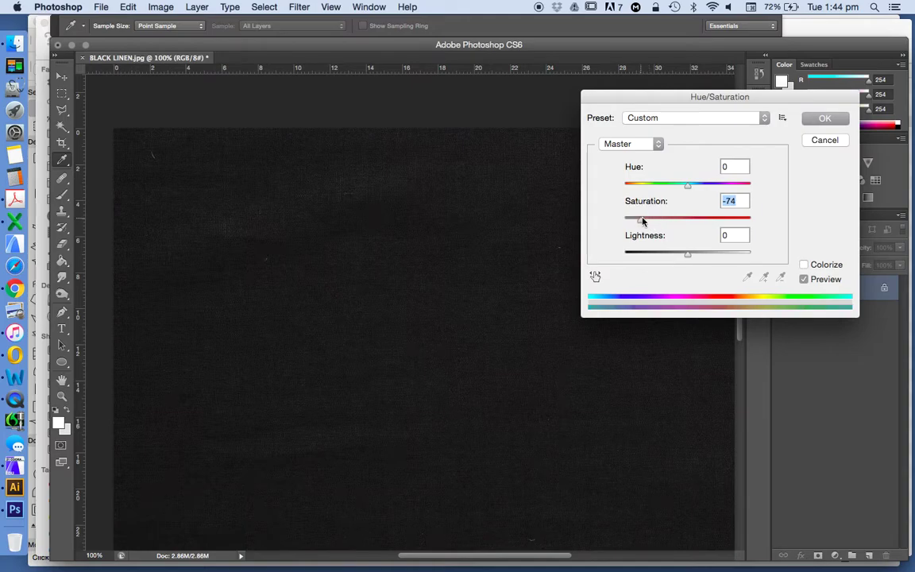
pyautogui.click(825, 119)
pyautogui.press('z')
pyautogui.scroll(-5, 623, 233)
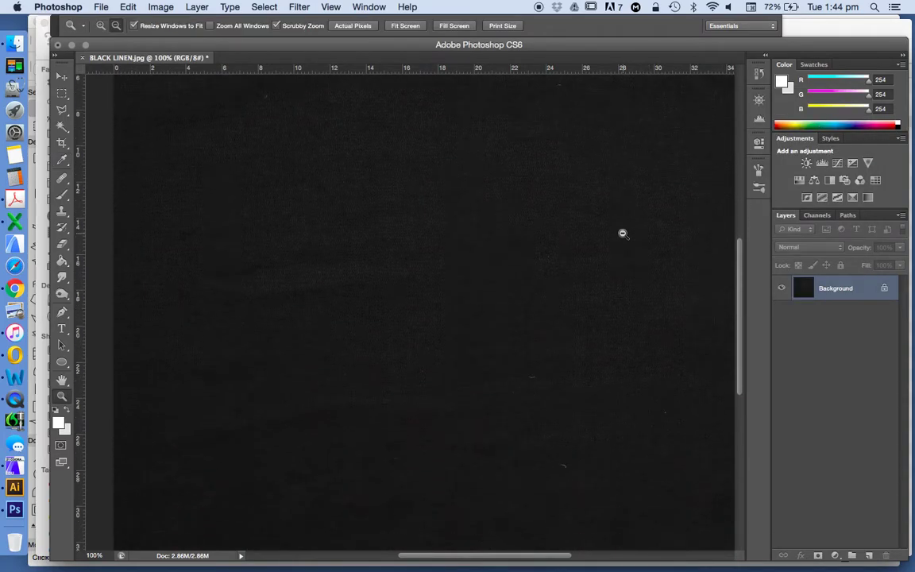
pyautogui.scroll(4, 623, 233)
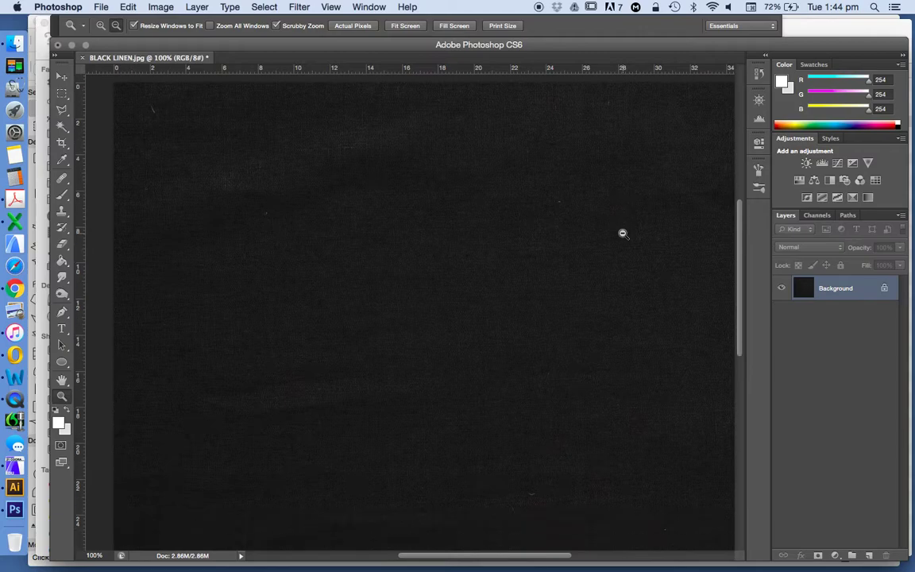
# Zoom out to 66.7% so the whole linen image and its edges show
pyautogui.keyDown('alt'); pyautogui.click(360, 251); pyautogui.keyUp('alt')
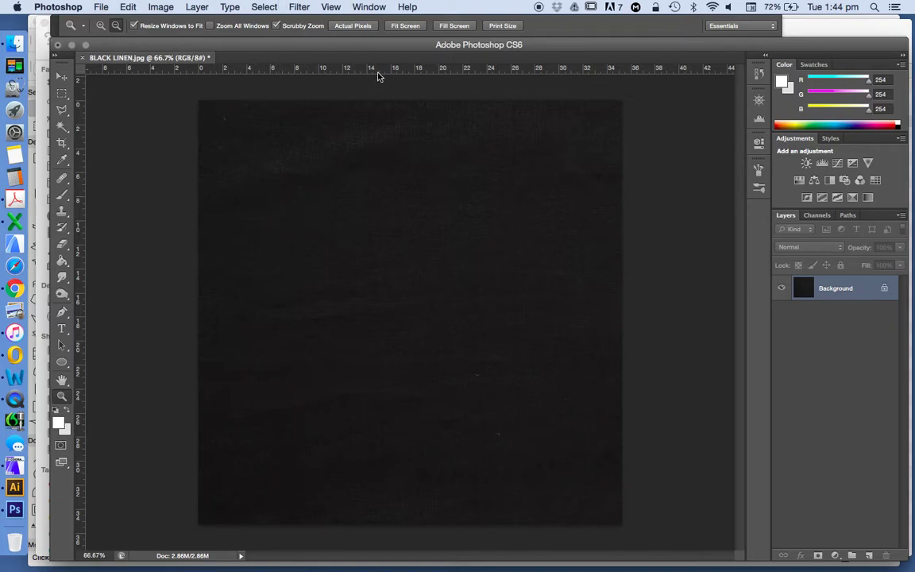
pyautogui.click(295, 8)
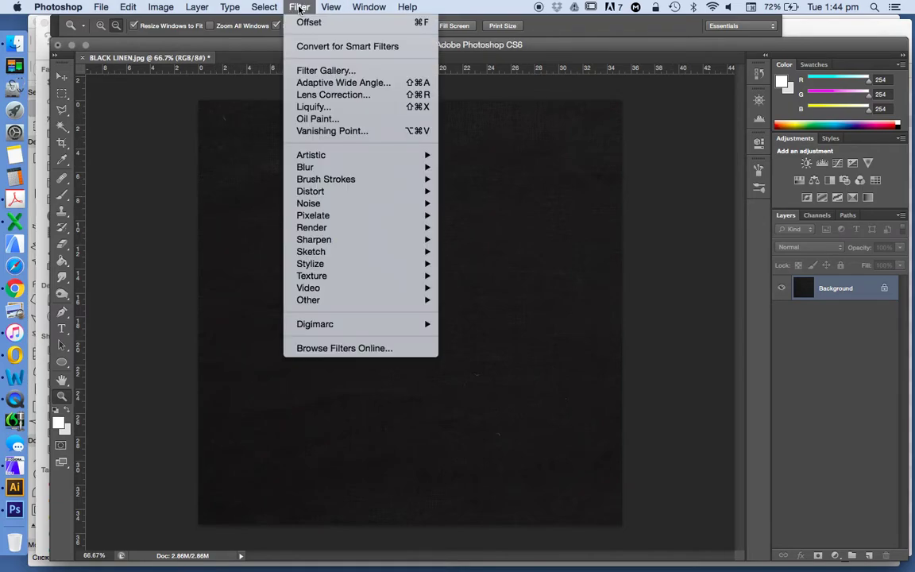
pyautogui.moveTo(398, 302)
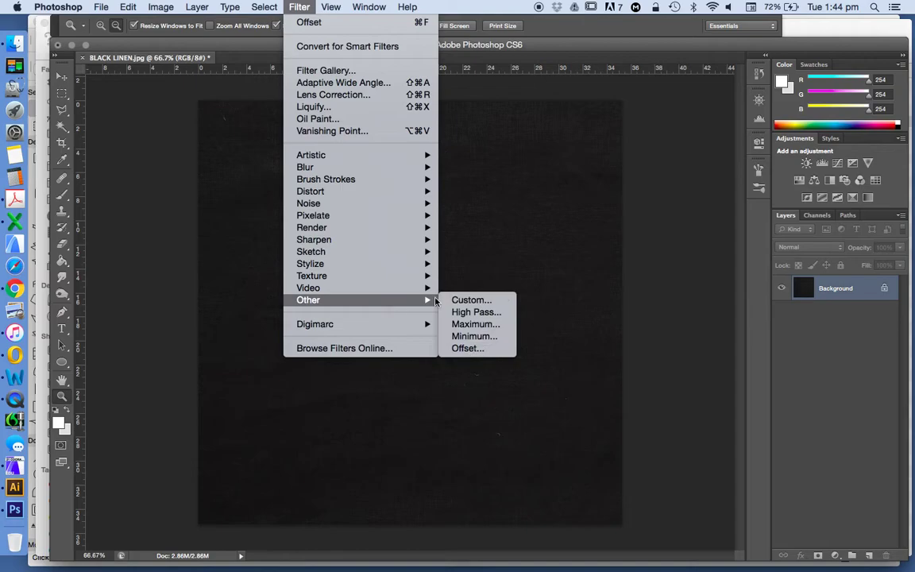
pyautogui.click(485, 347)
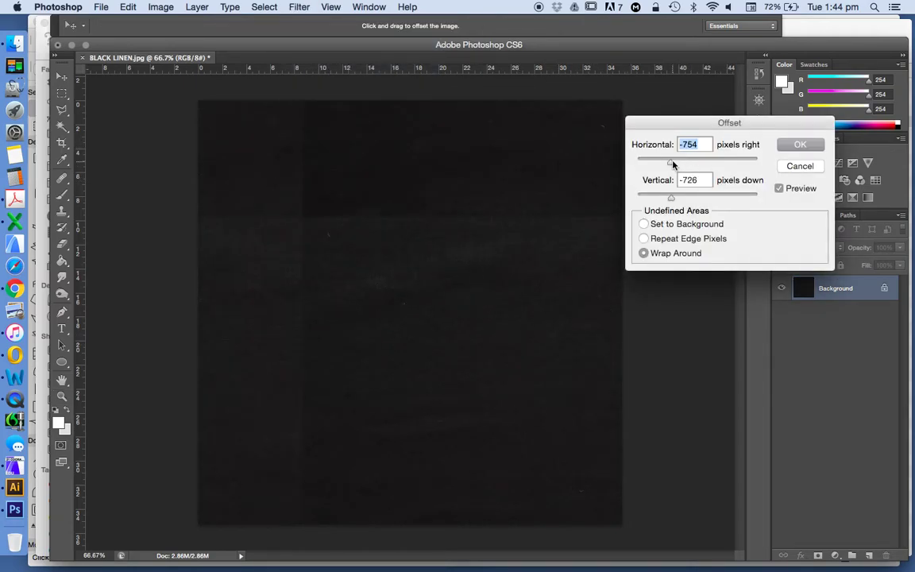
pyautogui.moveTo(673, 164); pyautogui.dragTo(683, 163)
pyautogui.moveTo(672, 196); pyautogui.dragTo(712, 162)
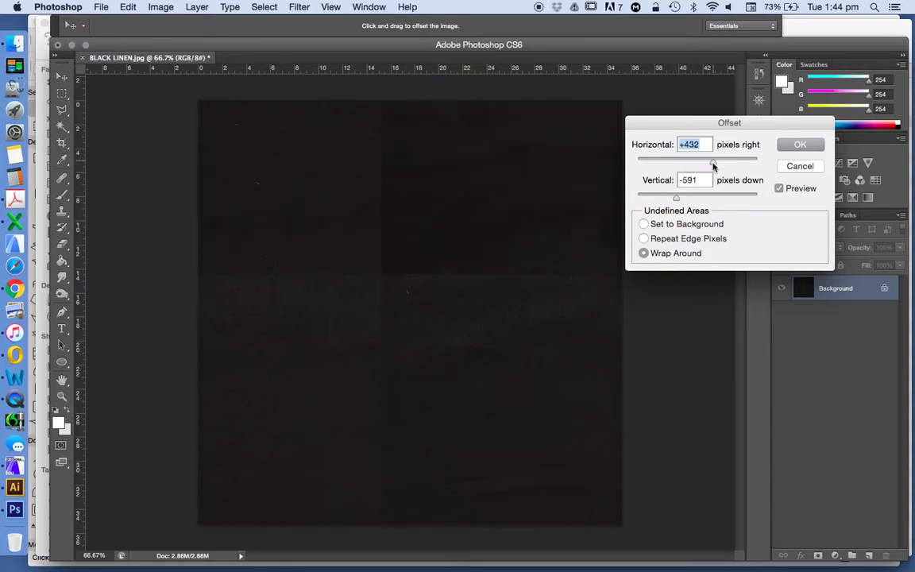
pyautogui.moveTo(675, 201); pyautogui.dragTo(678, 199)
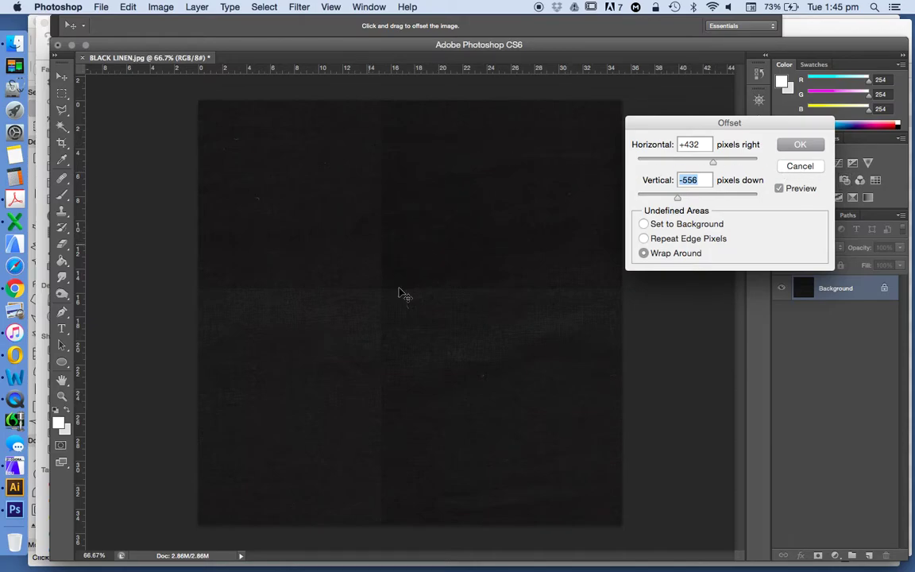
pyautogui.click(799, 167)
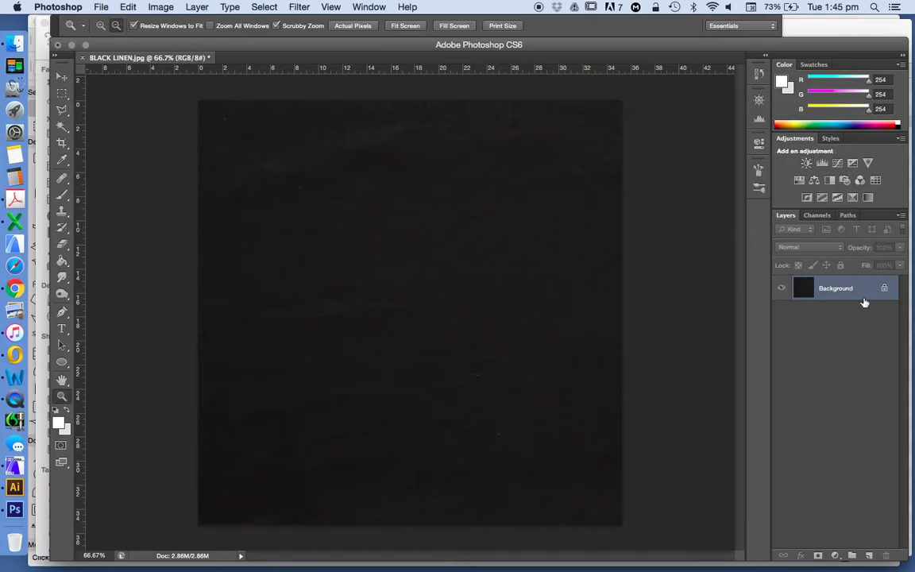
# Duplicate the Background into Layer 1 and Layer 1 copy, and select both layers
pyautogui.click(200, 8)
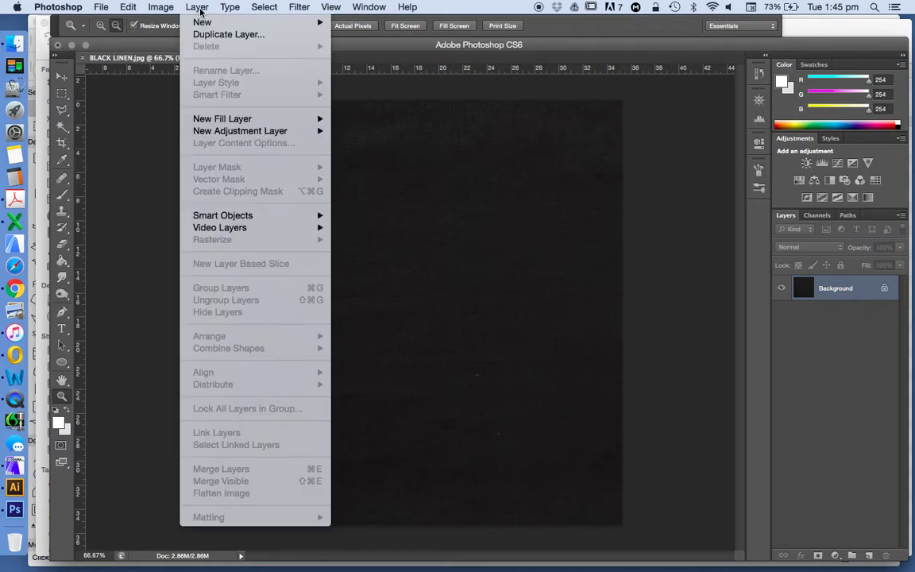
pyautogui.moveTo(238, 26)
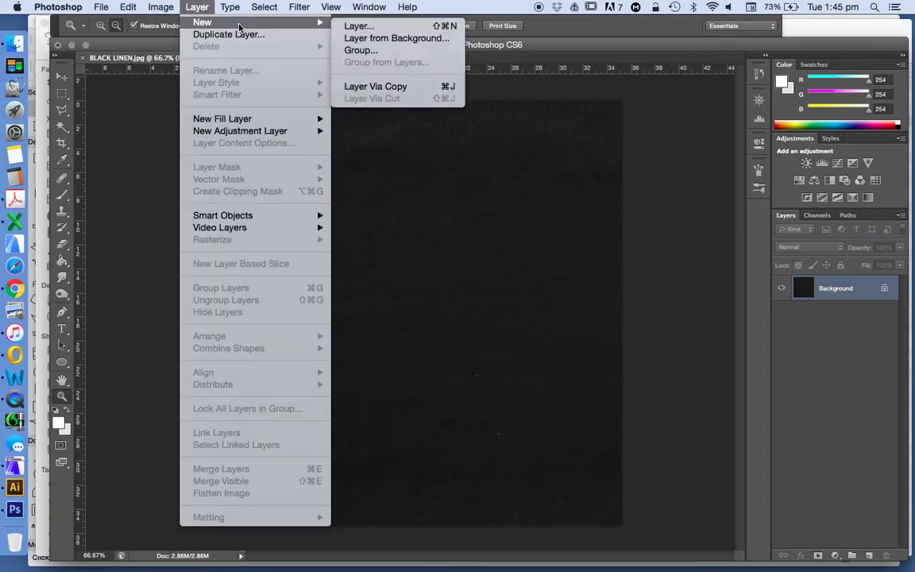
pyautogui.click(395, 90)
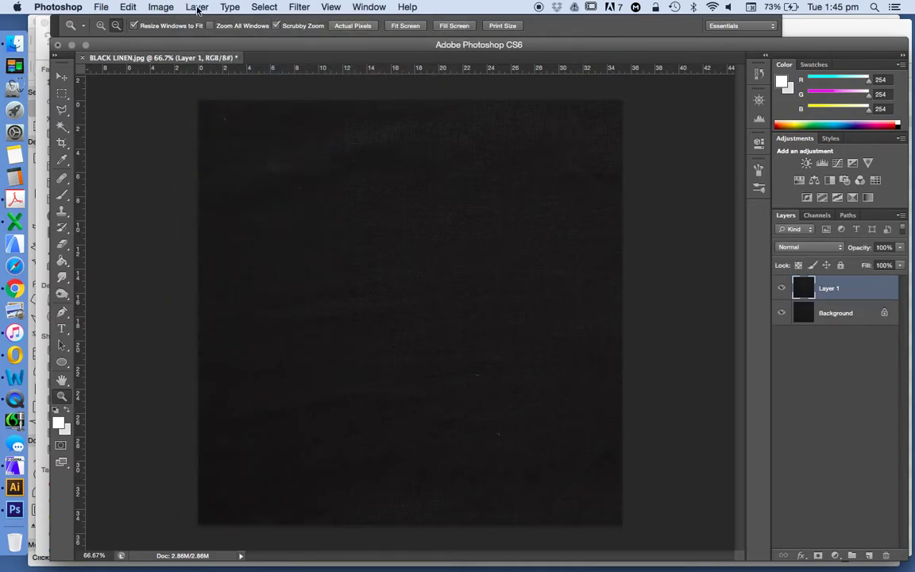
pyautogui.click(197, 7)
pyautogui.moveTo(208, 22)
pyautogui.click(373, 86)
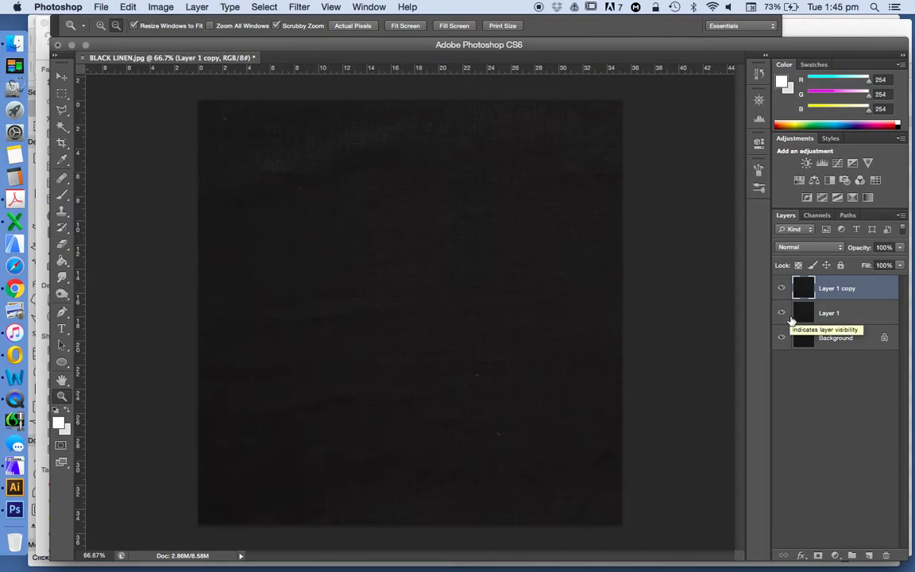
pyautogui.keyDown('shift'); pyautogui.click(833, 312); pyautogui.keyUp('shift')
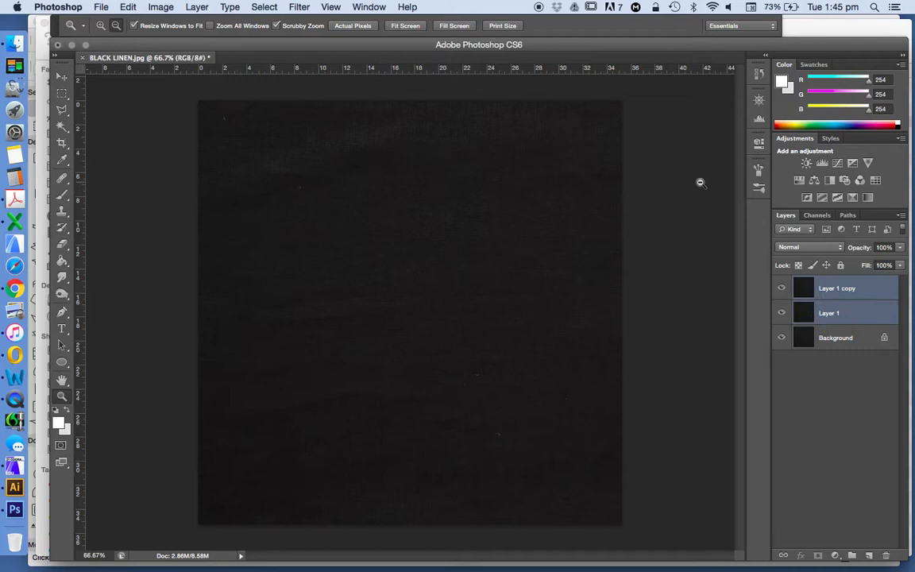
pyautogui.click(196, 7)
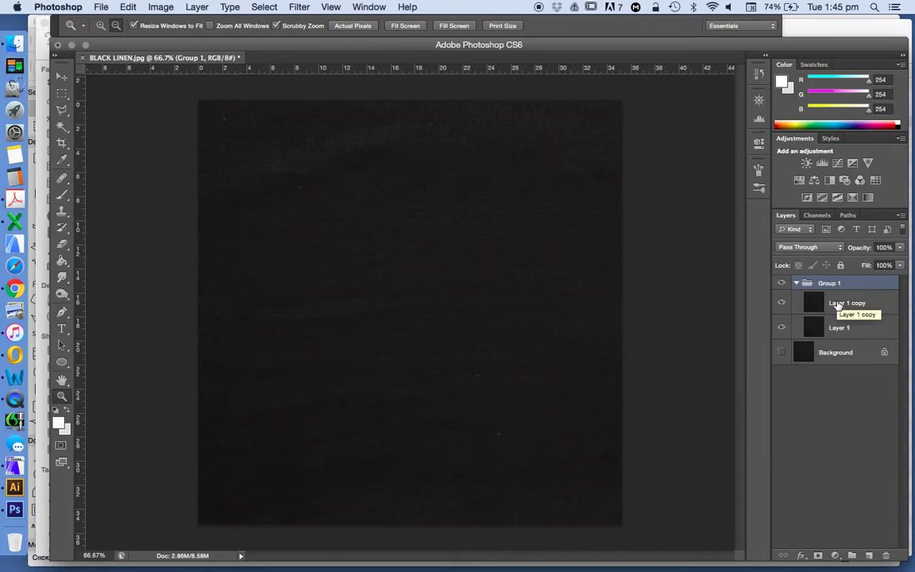
# Hide Layer 1 copy and apply an Average blur to Layer 1, making it flat dark grey
pyautogui.click(782, 304)
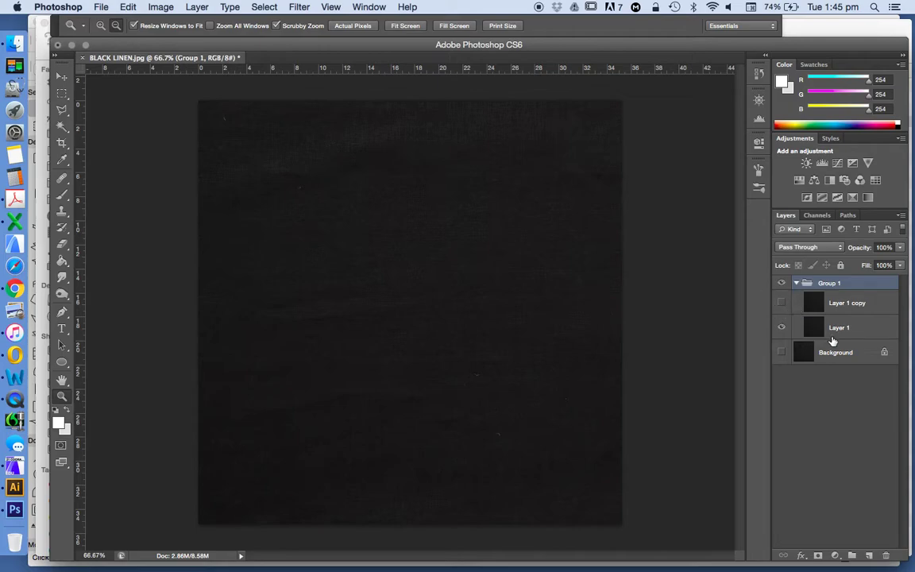
pyautogui.click(838, 333)
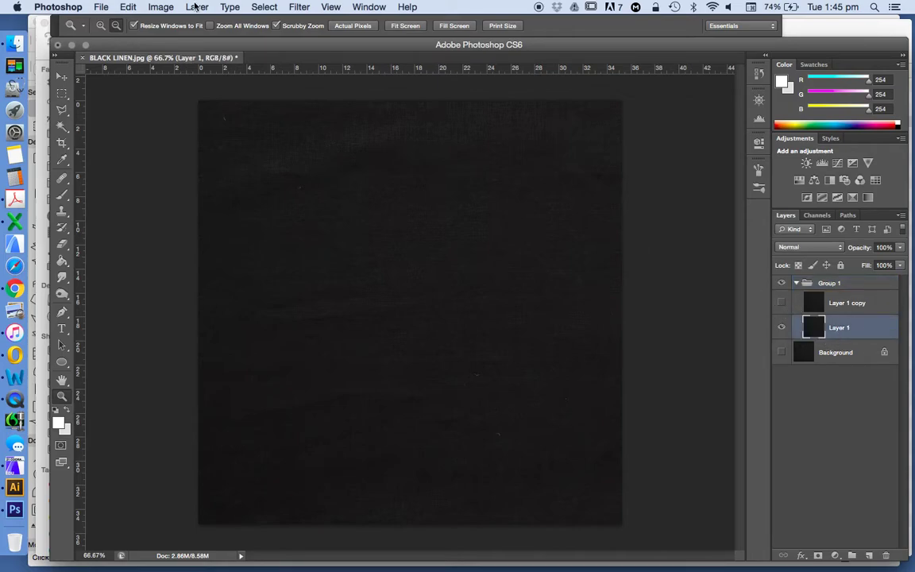
pyautogui.click(300, 6)
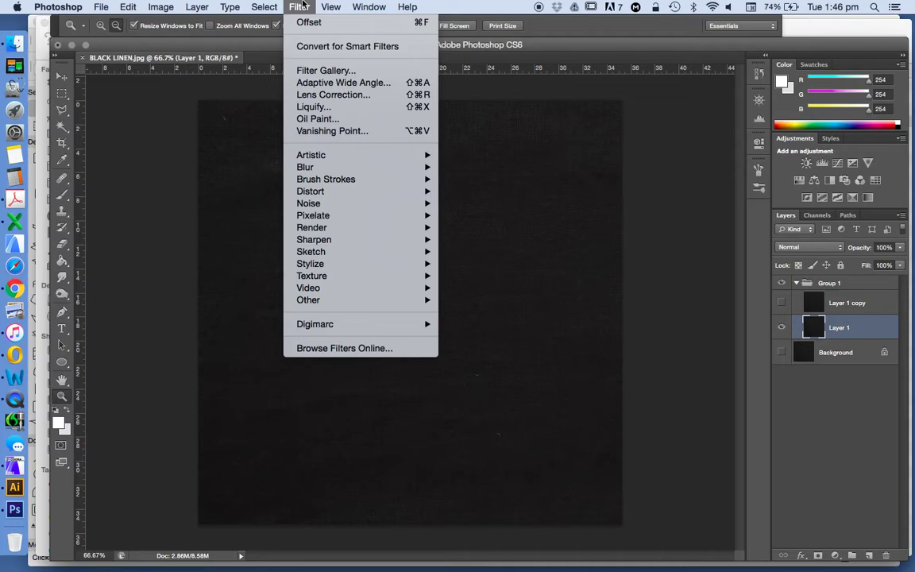
pyautogui.moveTo(380, 165)
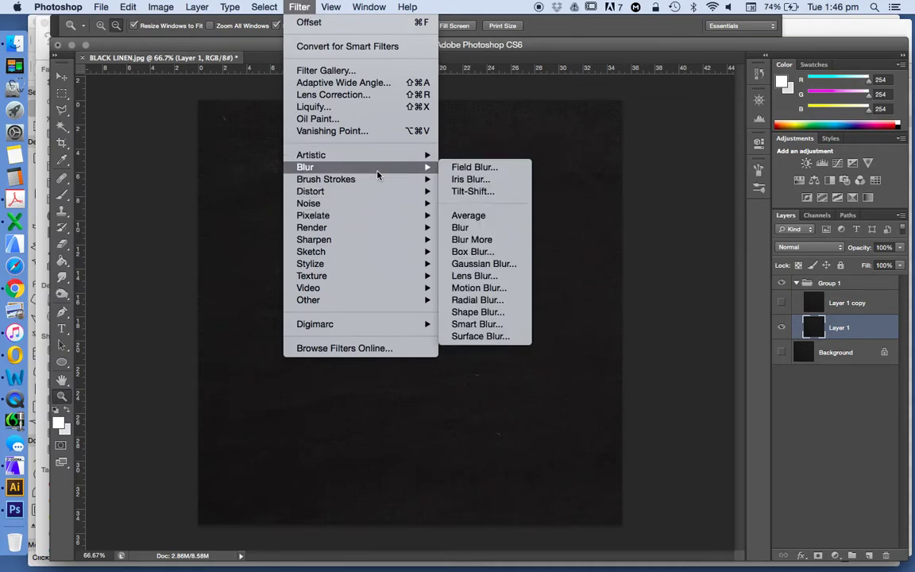
pyautogui.click(468, 216)
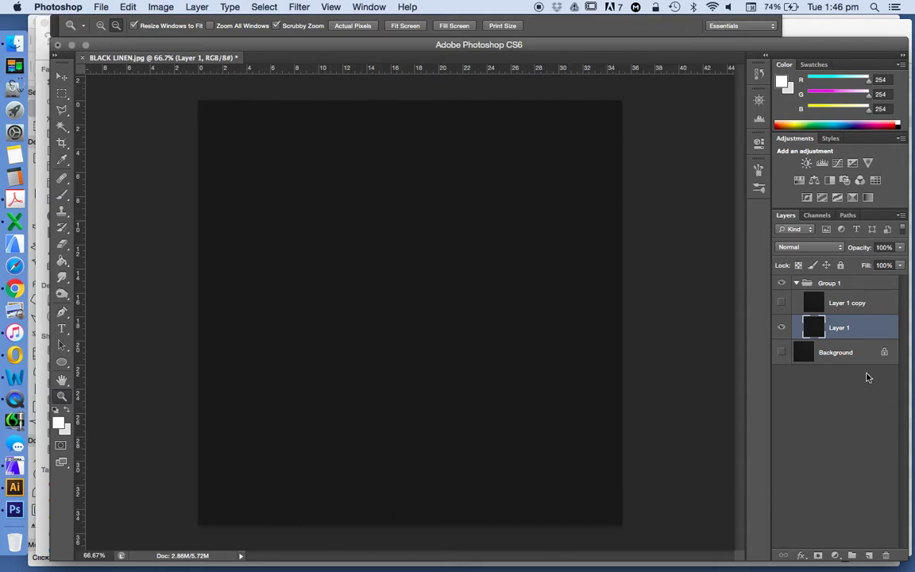
# Show Layer 1 copy again and set its blend mode to Linear Light
pyautogui.click(781, 304)
pyautogui.click(831, 304)
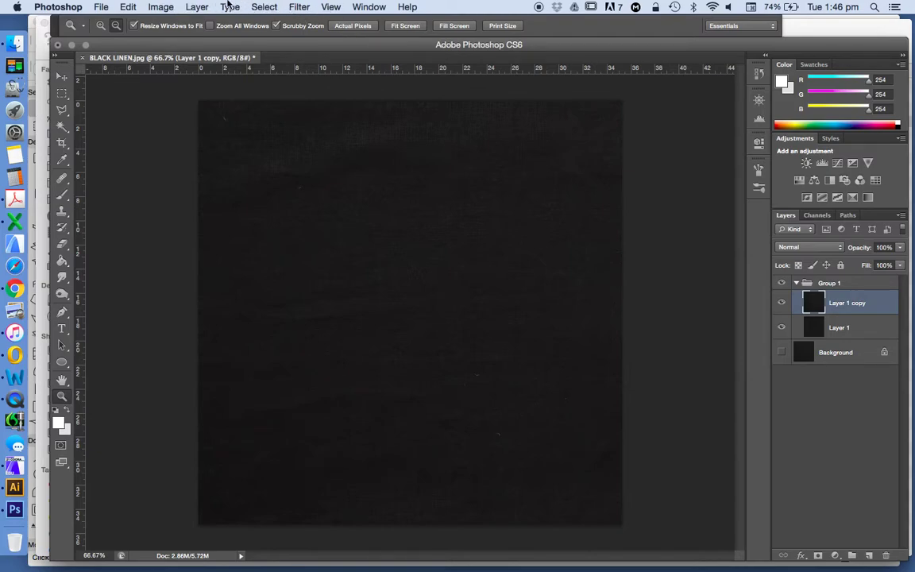
pyautogui.click(199, 7)
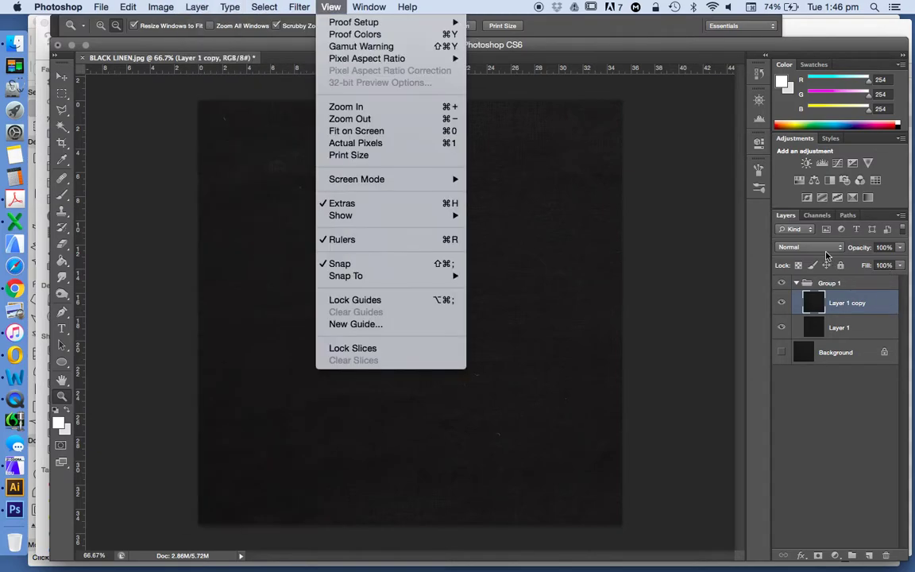
pyautogui.click(725, 220)
pyautogui.click(808, 247)
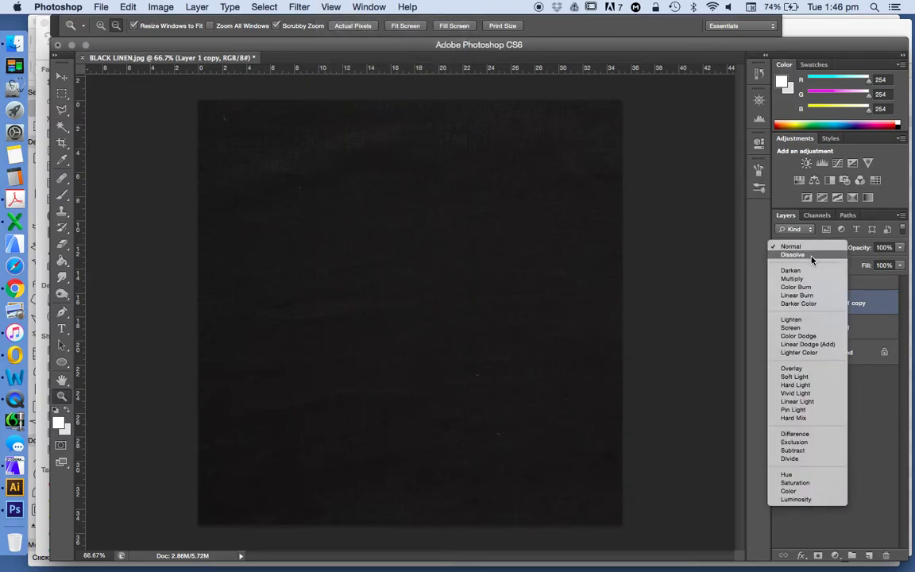
pyautogui.click(799, 402)
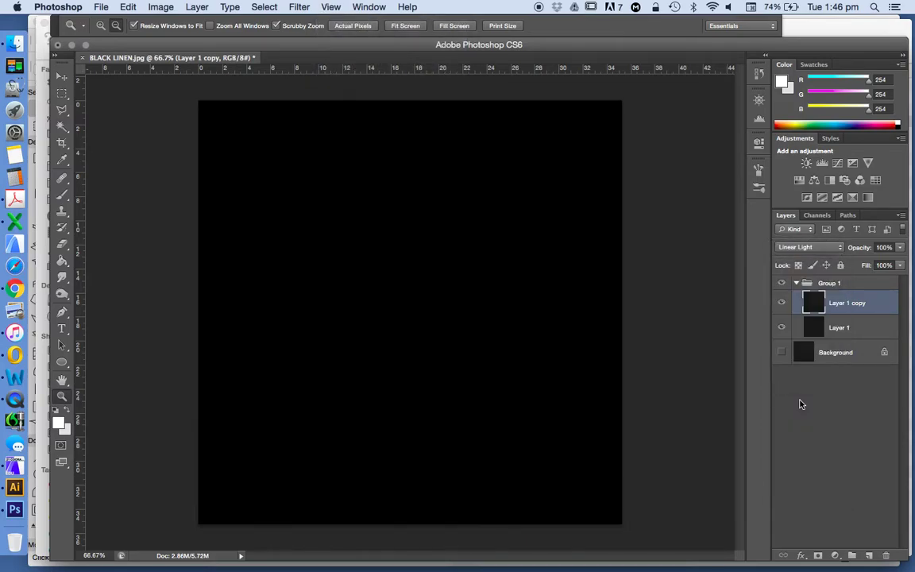
# Cancel out of High Pass and set Layer 1 copy's opacity to 50%
pyautogui.click(299, 7)
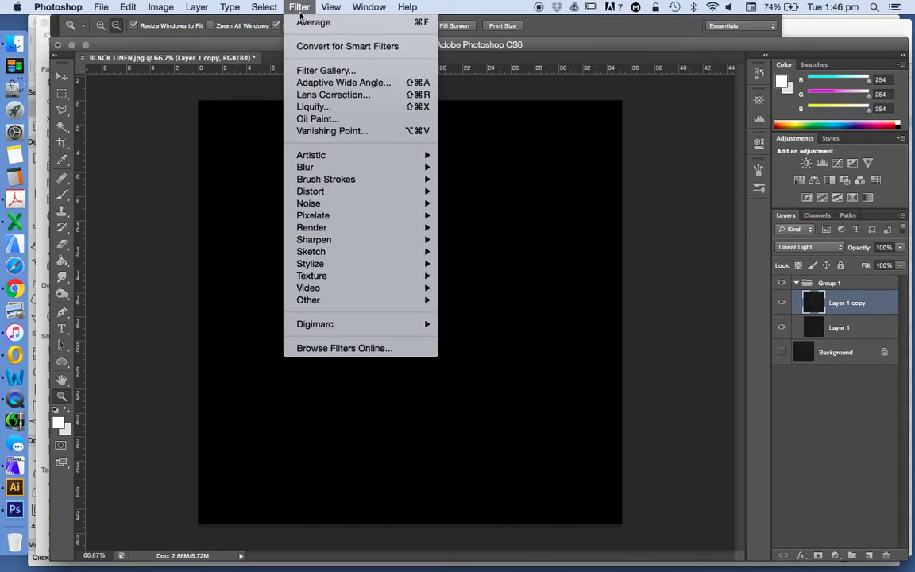
pyautogui.moveTo(387, 167)
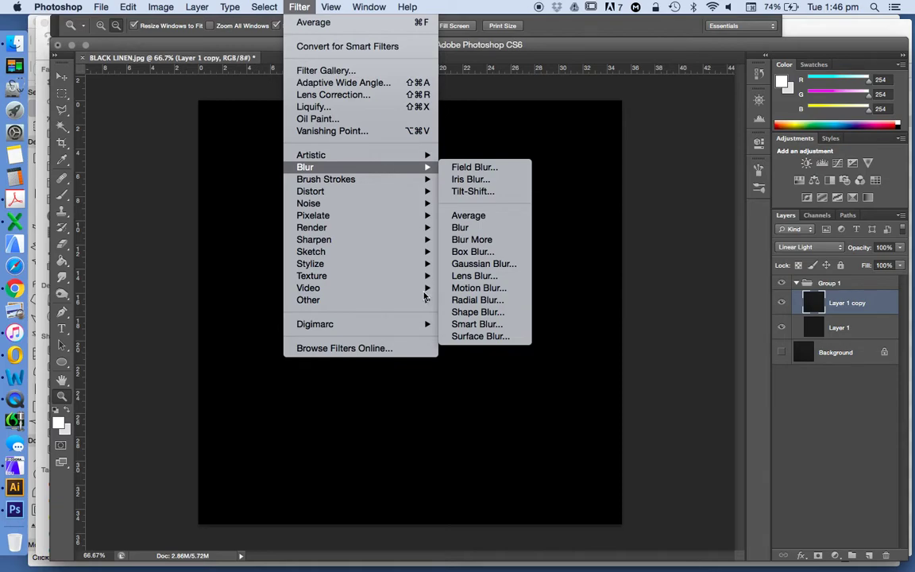
pyautogui.moveTo(416, 304)
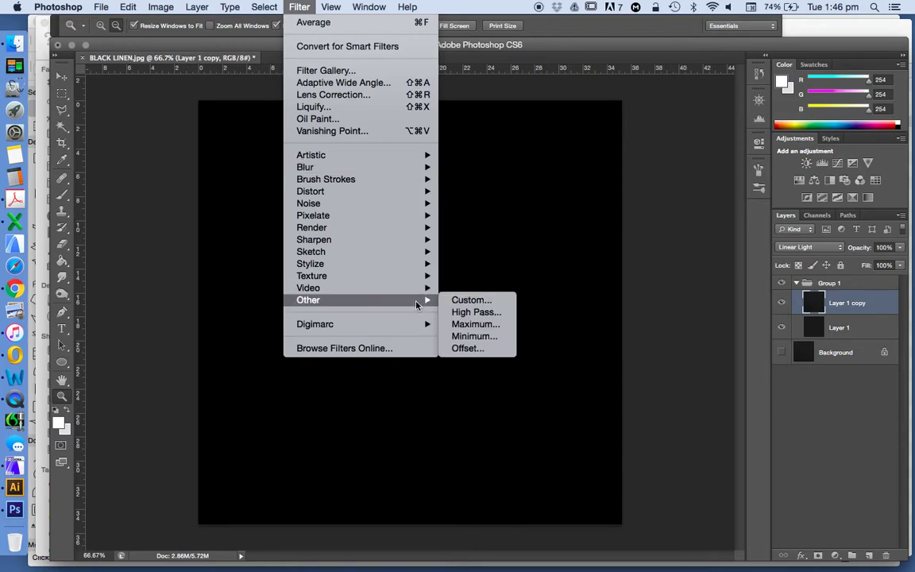
pyautogui.click(477, 312)
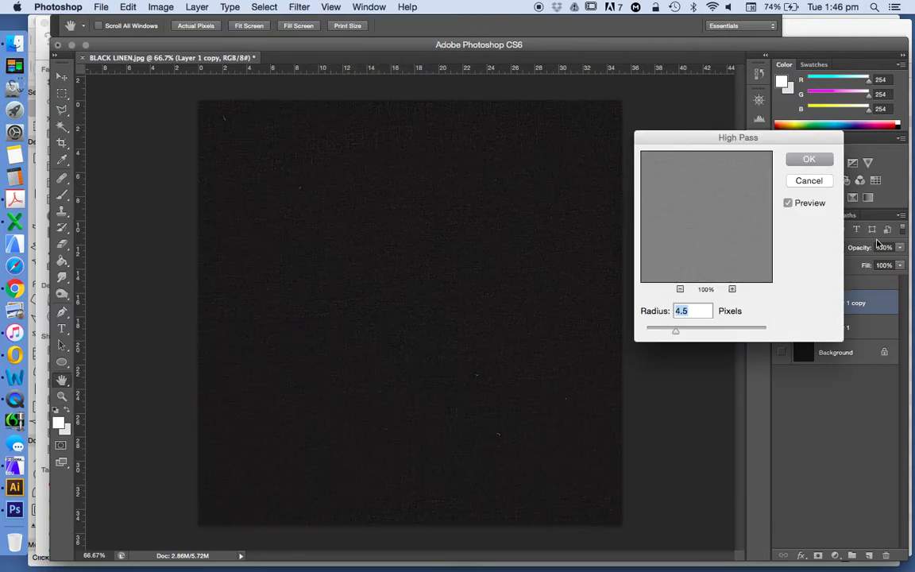
pyautogui.click(802, 181)
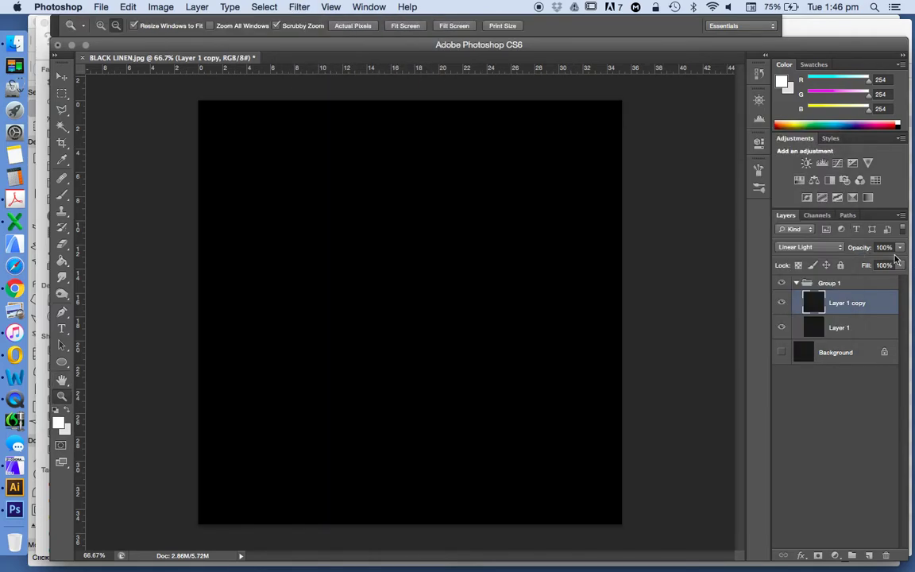
pyautogui.click(901, 249)
pyautogui.press('Return')
pyautogui.write('50')
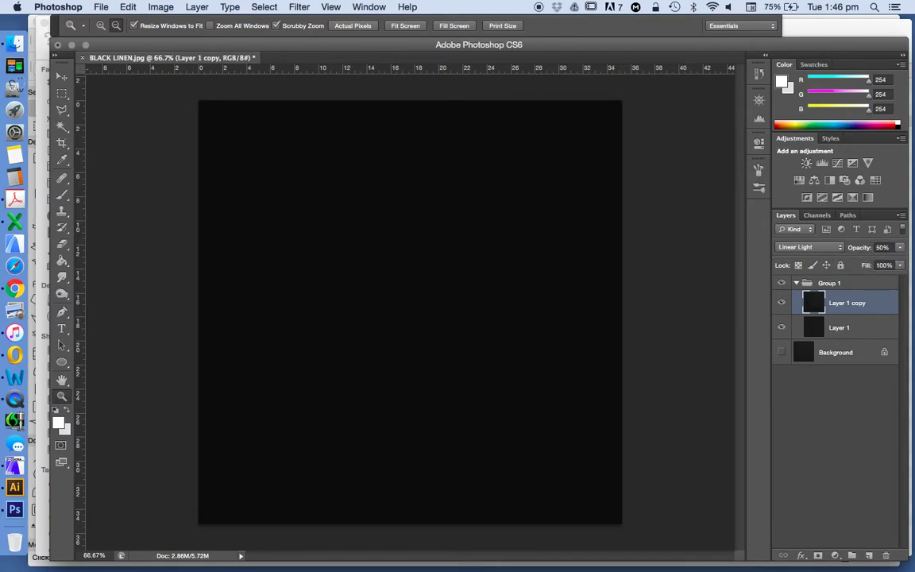
# Apply High Pass to Layer 1 copy with a radius of about 6.6 pixels
pyautogui.click(301, 8)
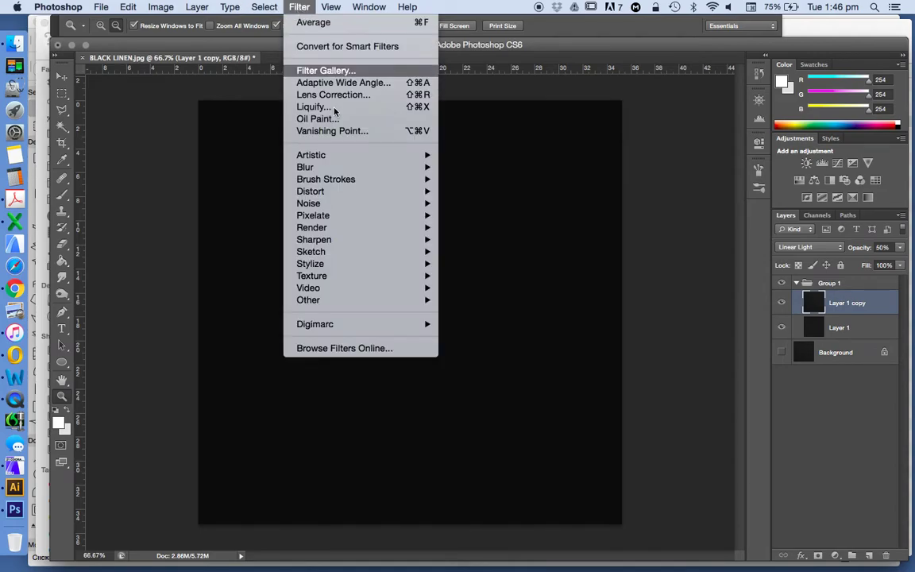
pyautogui.moveTo(393, 300)
pyautogui.click(483, 316)
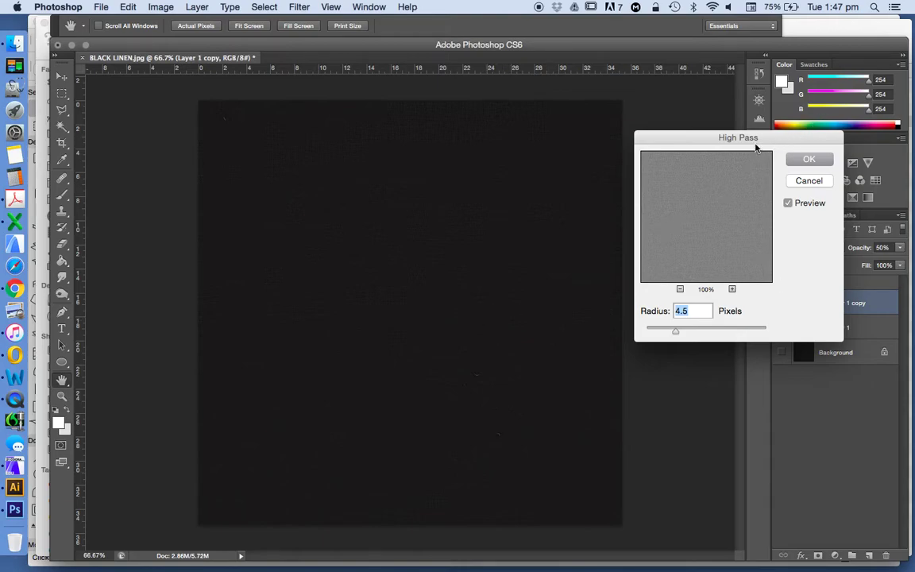
pyautogui.moveTo(756, 139); pyautogui.dragTo(798, 16)
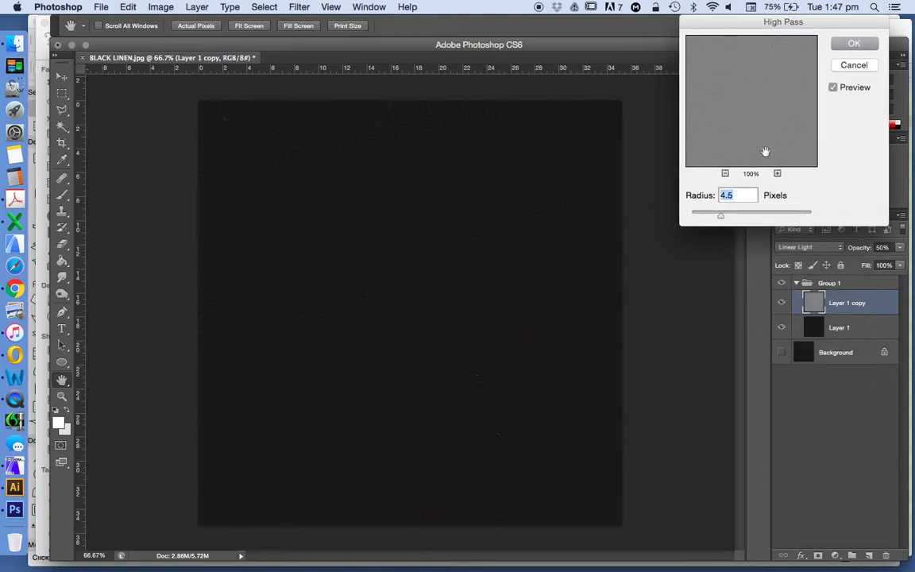
pyautogui.moveTo(721, 213); pyautogui.dragTo(668, 209)
pyautogui.moveTo(692, 216); pyautogui.dragTo(908, 215)
pyautogui.moveTo(810, 214); pyautogui.dragTo(704, 208)
pyautogui.moveTo(705, 216); pyautogui.dragTo(843, 211)
pyautogui.moveTo(811, 218); pyautogui.dragTo(738, 219)
pyautogui.moveTo(733, 216); pyautogui.dragTo(744, 212)
pyautogui.moveTo(733, 213); pyautogui.dragTo(729, 216)
pyautogui.click(848, 45)
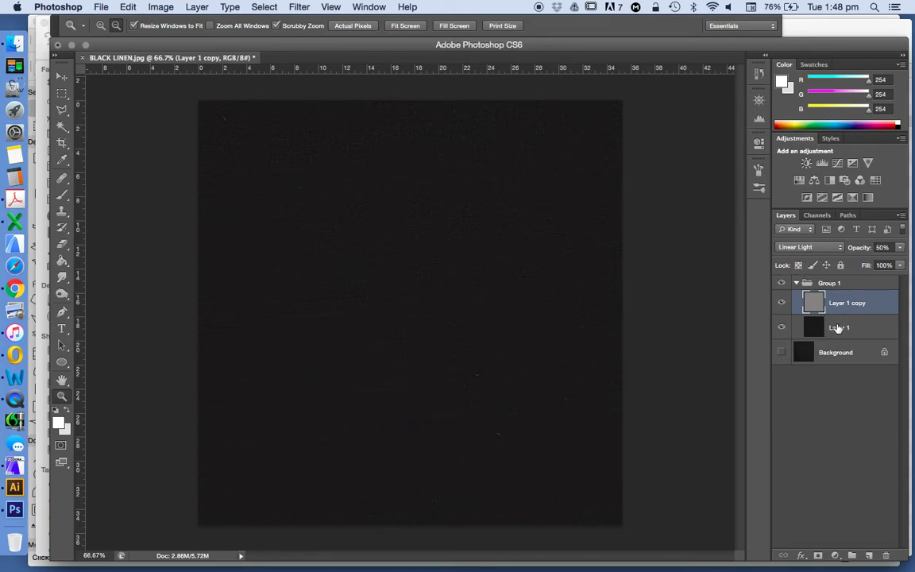
# Merge Layer 1 into Layer 1 copy, move it out of Group 1, and delete the empty group
pyautogui.keyDown('shift'); pyautogui.click(839, 327); pyautogui.keyUp('shift')
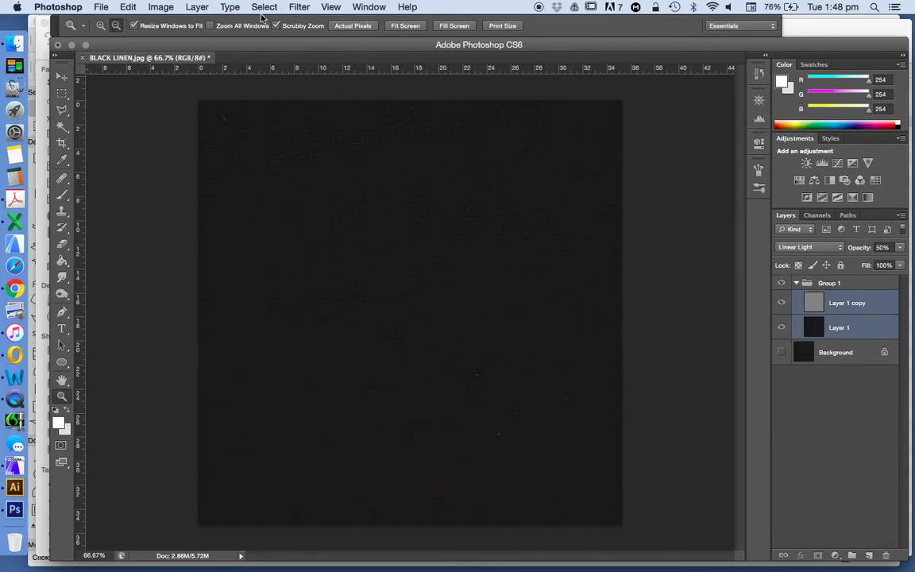
pyautogui.click(196, 6)
pyautogui.click(261, 469)
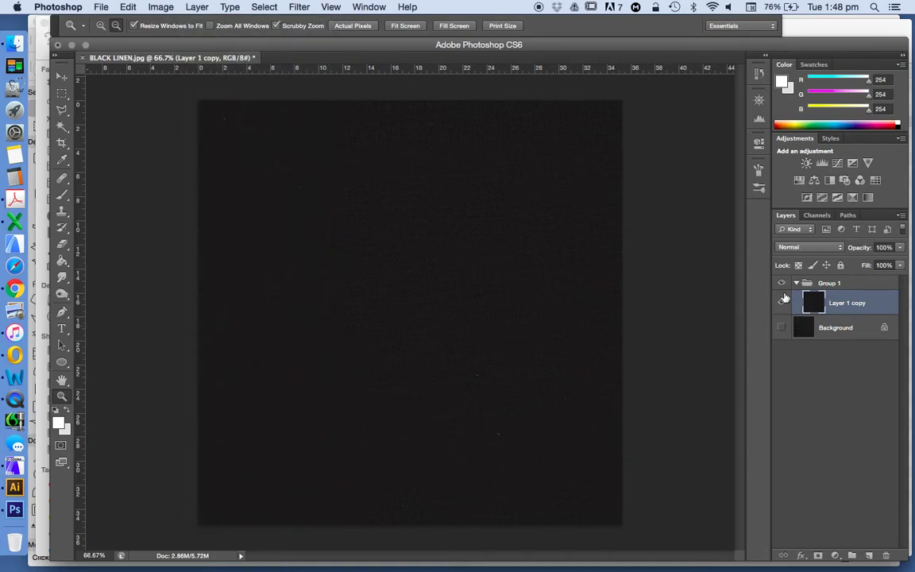
pyautogui.moveTo(815, 304); pyautogui.dragTo(796, 278)
pyautogui.click(806, 307)
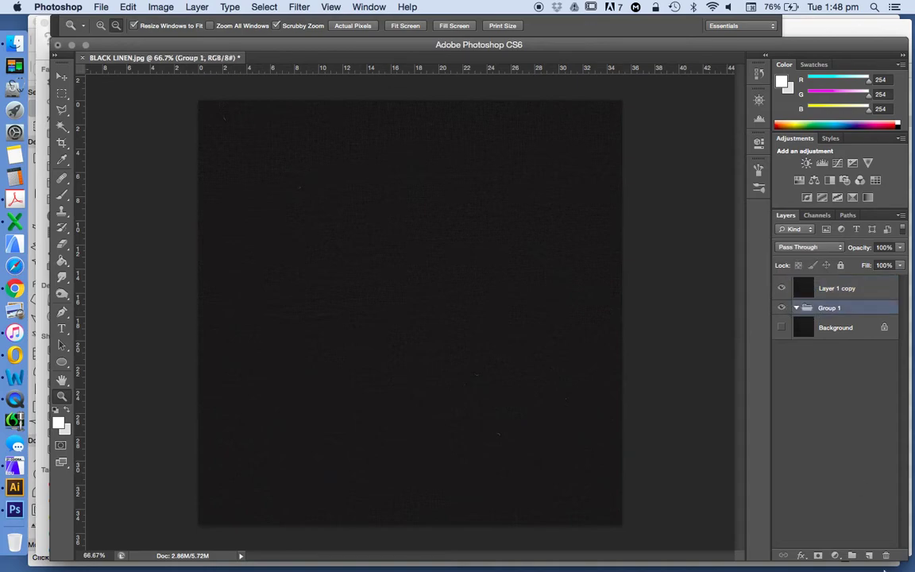
pyautogui.press('Delete')
# Make both the Background layer and Layer 1 copy visible
pyautogui.click(821, 294)
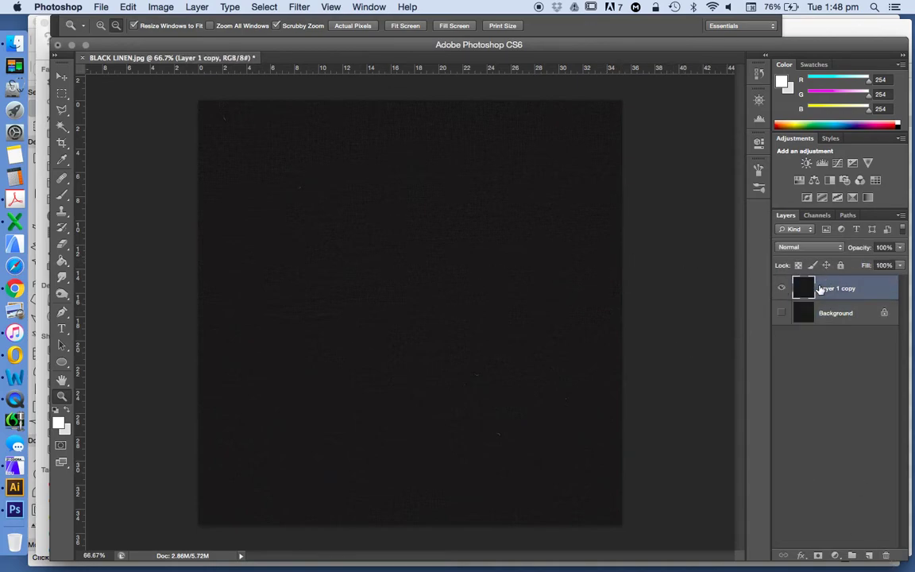
pyautogui.click(783, 289)
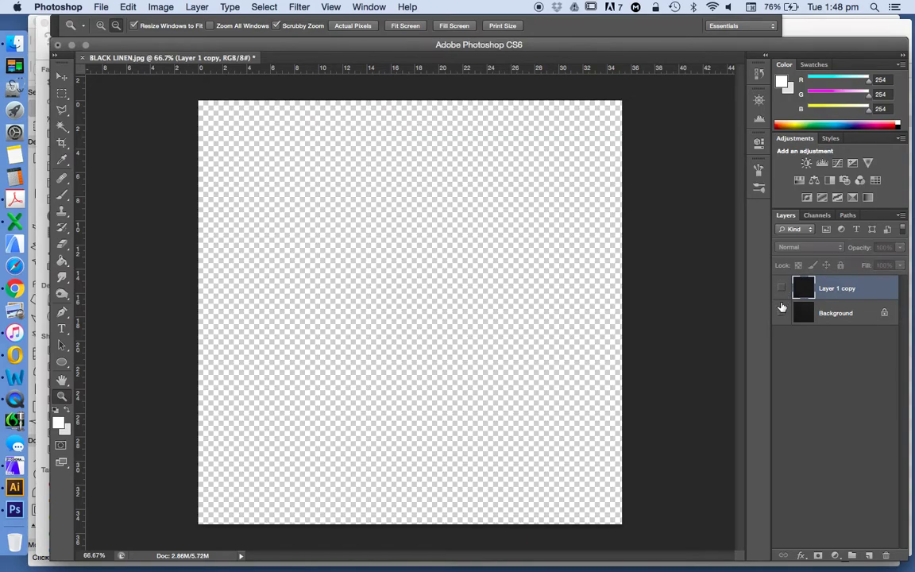
pyautogui.click(782, 312)
pyautogui.click(782, 288)
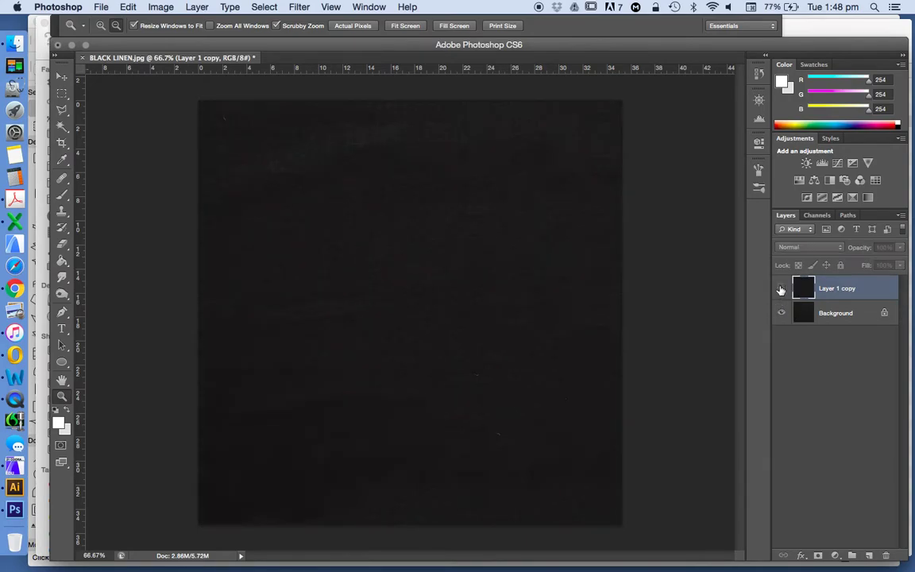
pyautogui.click(782, 289)
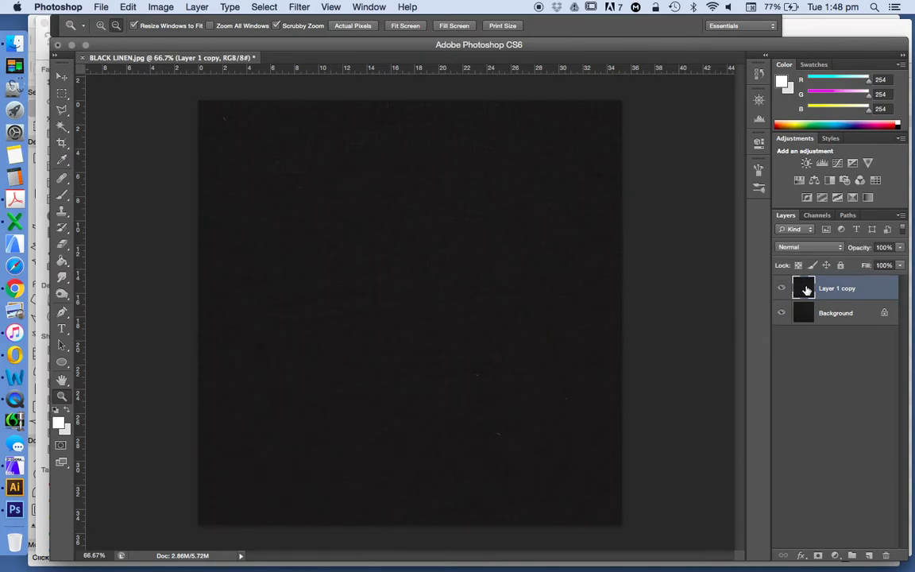
# Set up a Wrap Around Offset filter on Layer 1 copy, adjusting the vertical offset
pyautogui.click(291, 11)
pyautogui.moveTo(388, 300)
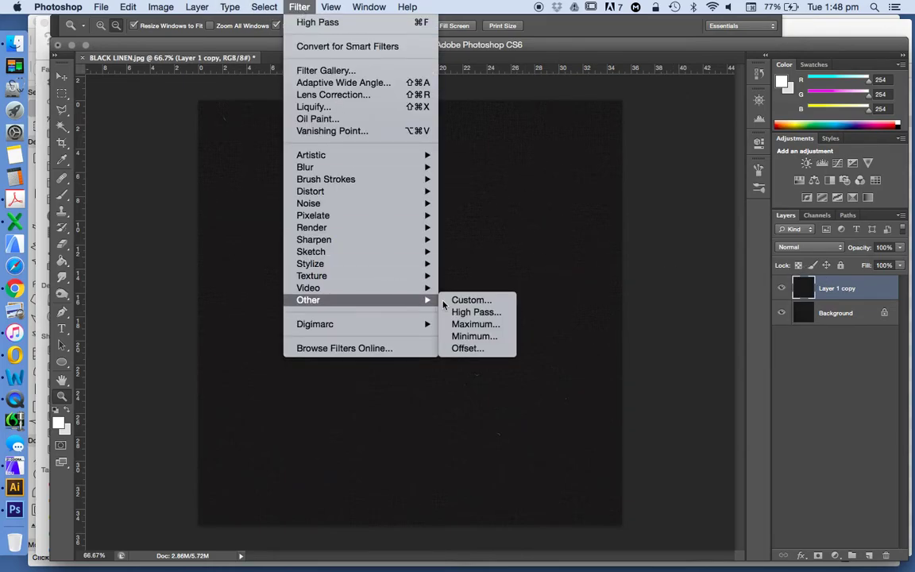
pyautogui.click(466, 349)
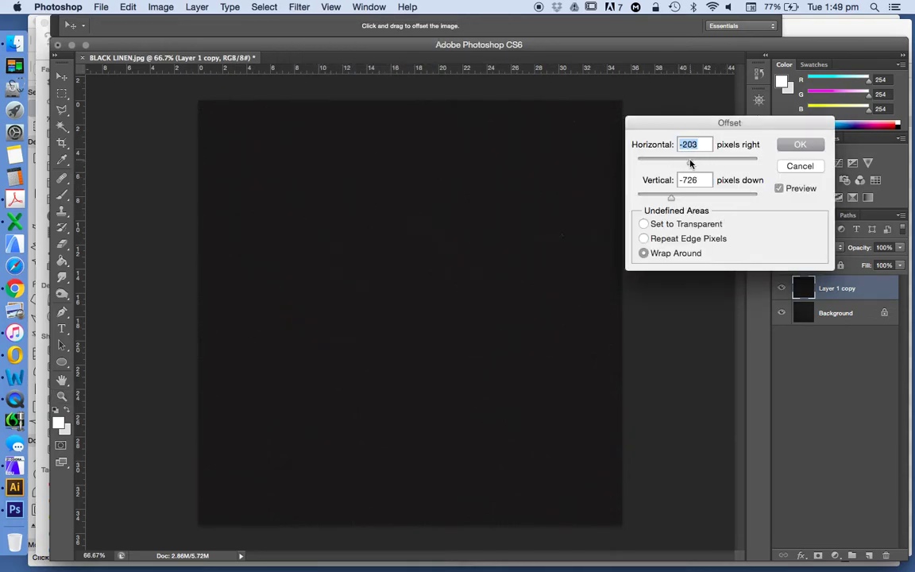
pyautogui.moveTo(679, 199); pyautogui.dragTo(686, 200)
# Apply the wrap-around offset and zoom in on the linen texture
pyautogui.click(797, 150)
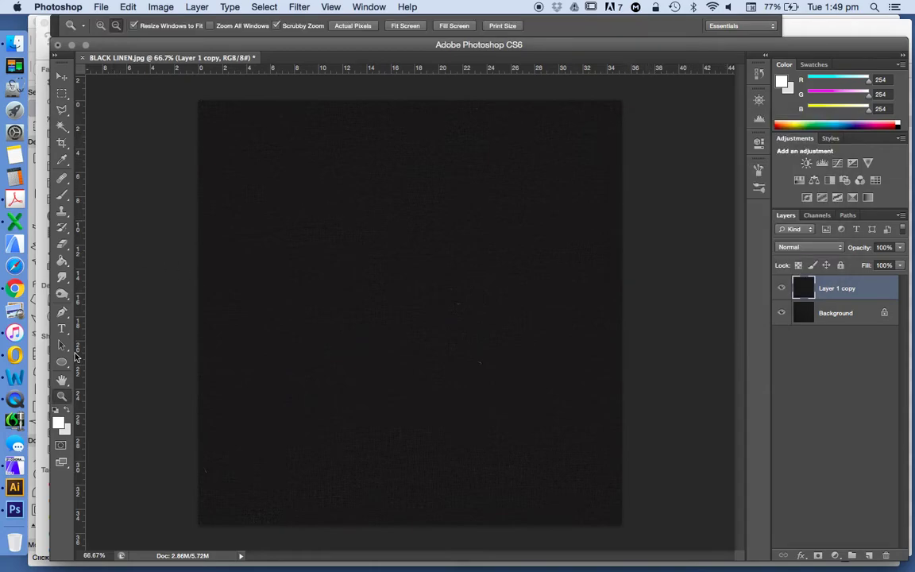
pyautogui.click(61, 361)
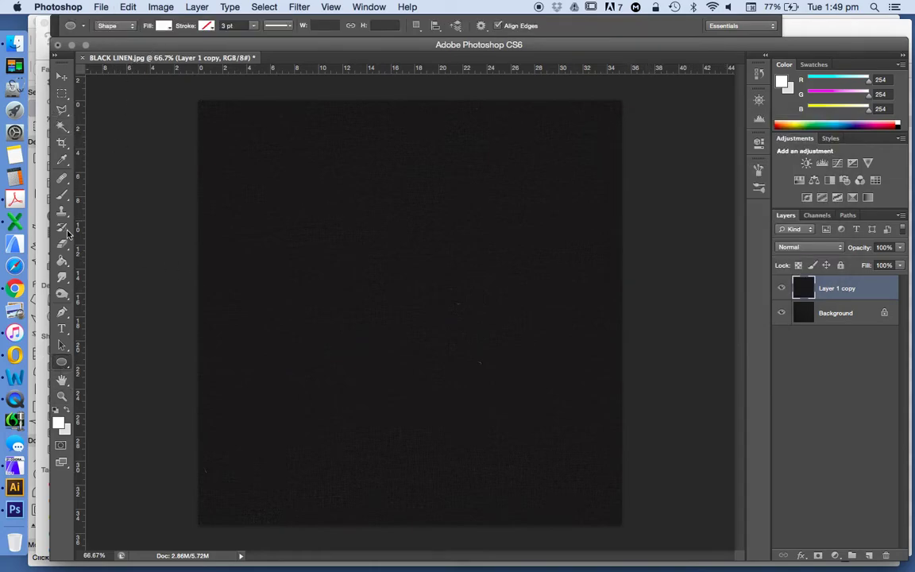
pyautogui.press('z')
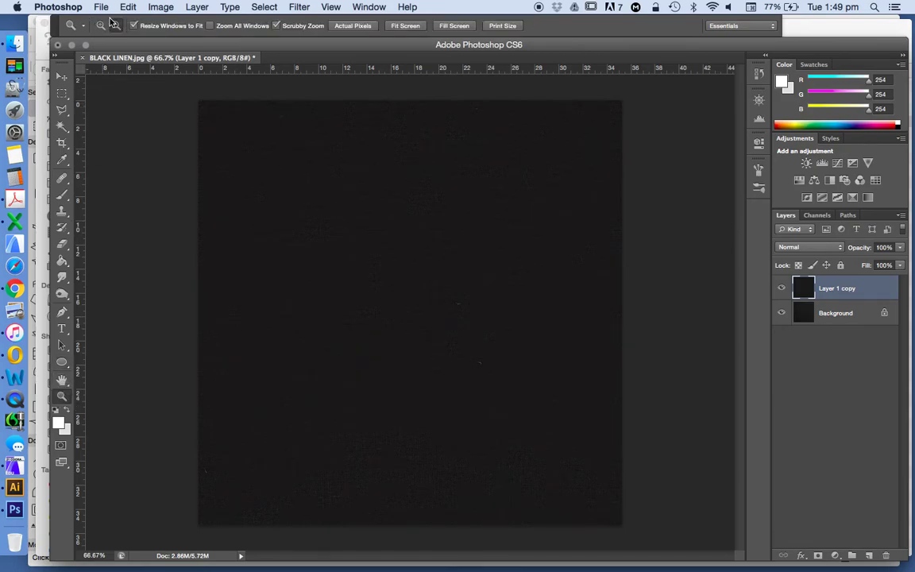
pyautogui.click(402, 275)
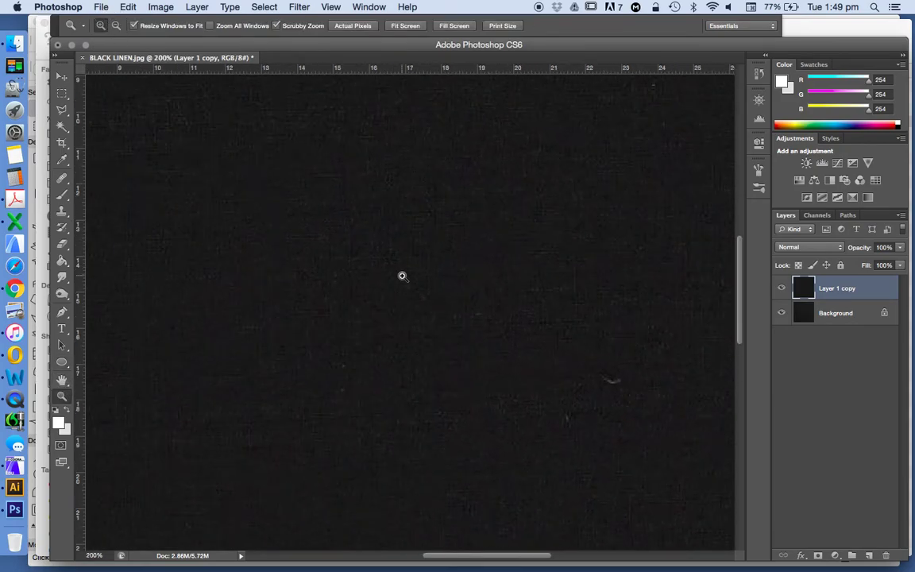
pyautogui.click(462, 284)
# Scroll around the magnified canvas checking the weave for seams and stray flecks
pyautogui.scroll(-5, 461, 284)
pyautogui.hscroll(6, 461, 283)
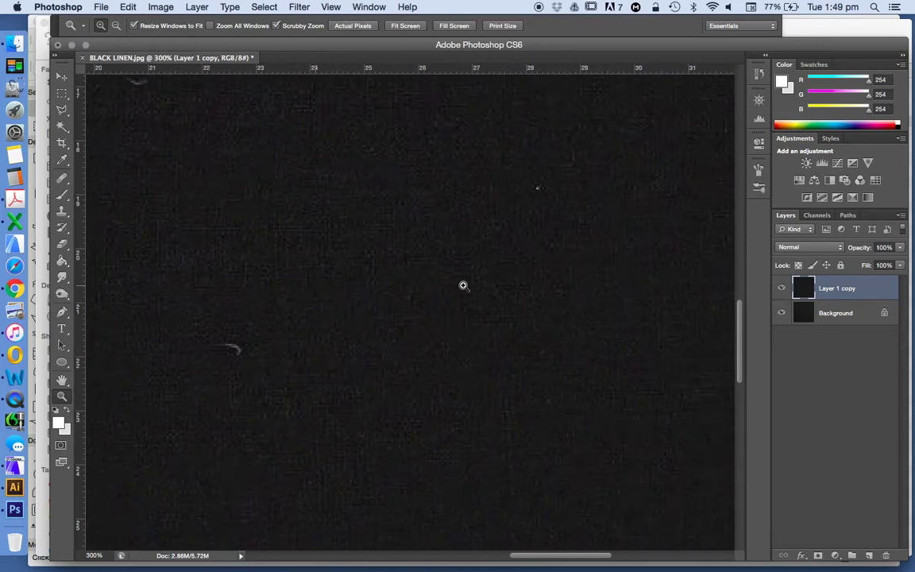
pyautogui.scroll(3, 463, 285)
pyautogui.hscroll(-2, 463, 285)
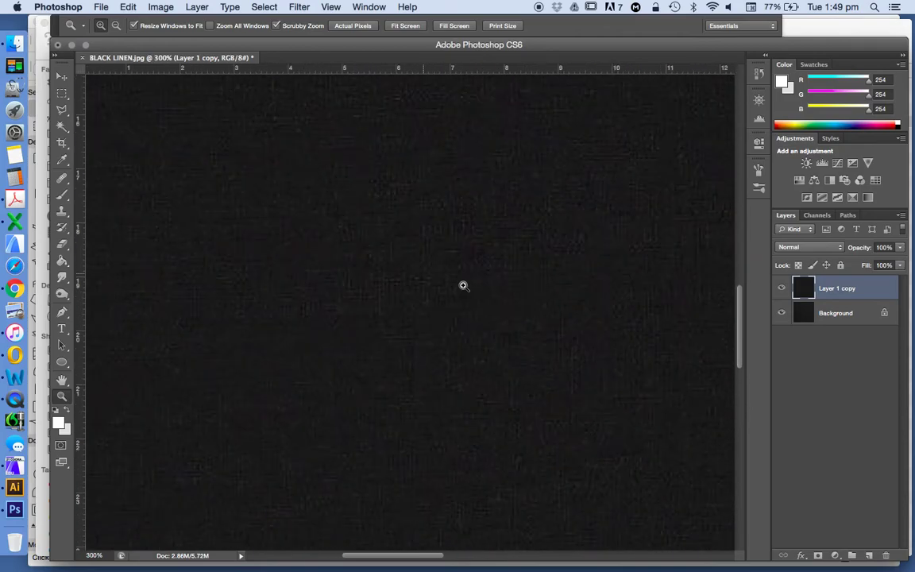
pyautogui.scroll(-1, 463, 285)
pyautogui.hscroll(-3, 463, 285)
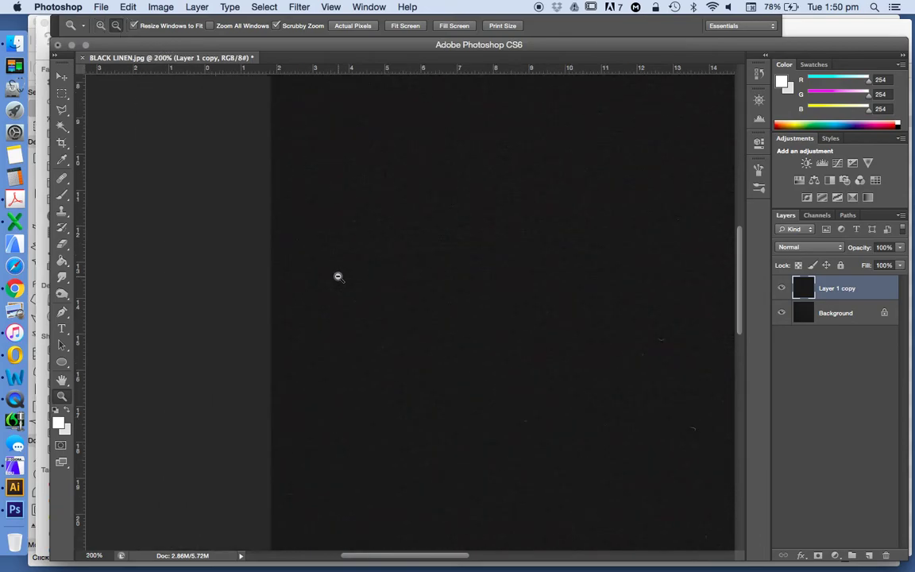
pyautogui.hscroll(7, 370, 319)
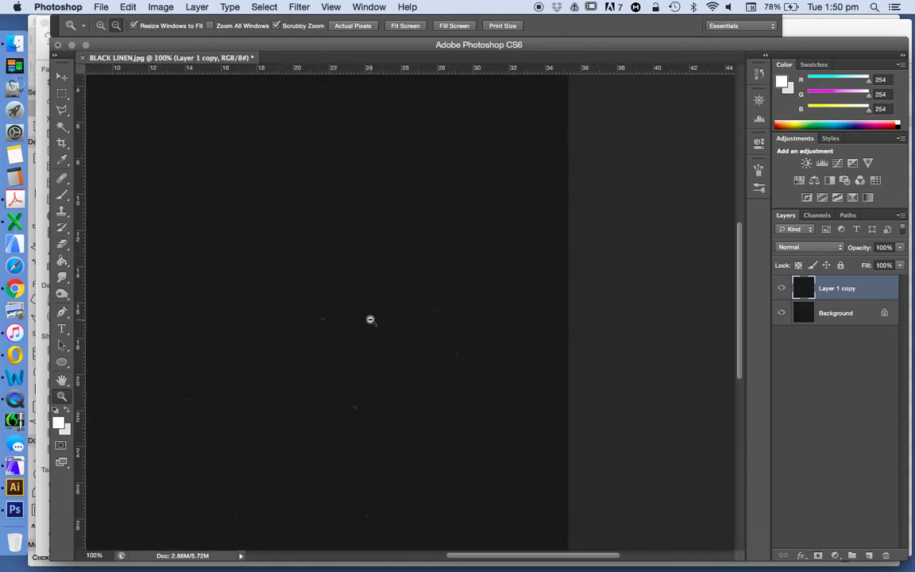
pyautogui.hscroll(-1, 371, 319)
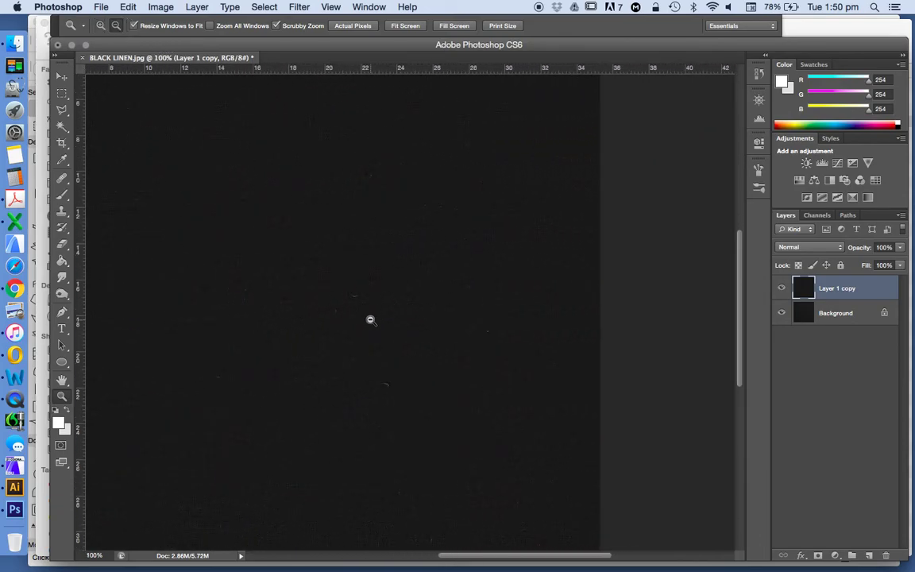
# Select the Clone Stamp Tool and set its brush size to 54 px
pyautogui.click(61, 211)
pyautogui.moveTo(61, 211); pyautogui.dragTo(98, 218)
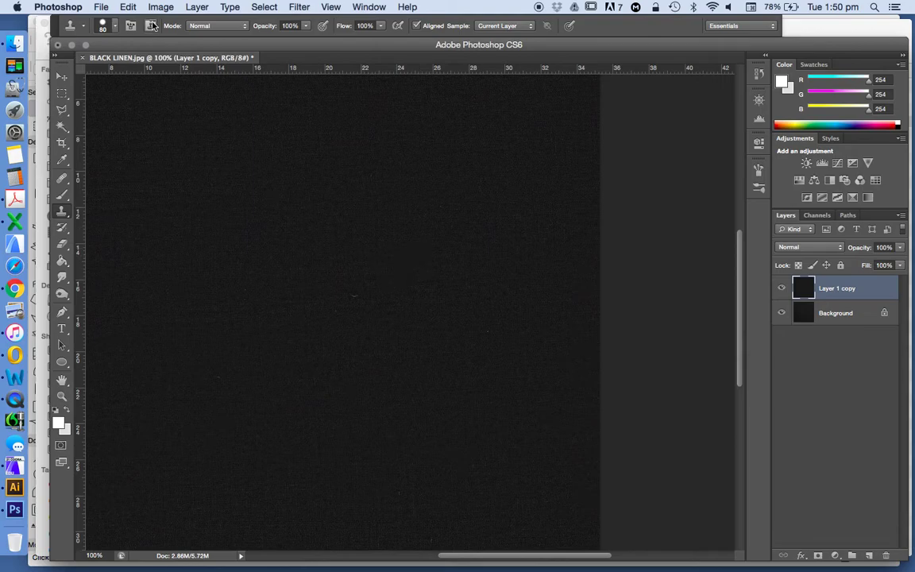
pyautogui.click(114, 25)
pyautogui.moveTo(118, 63); pyautogui.dragTo(96, 62)
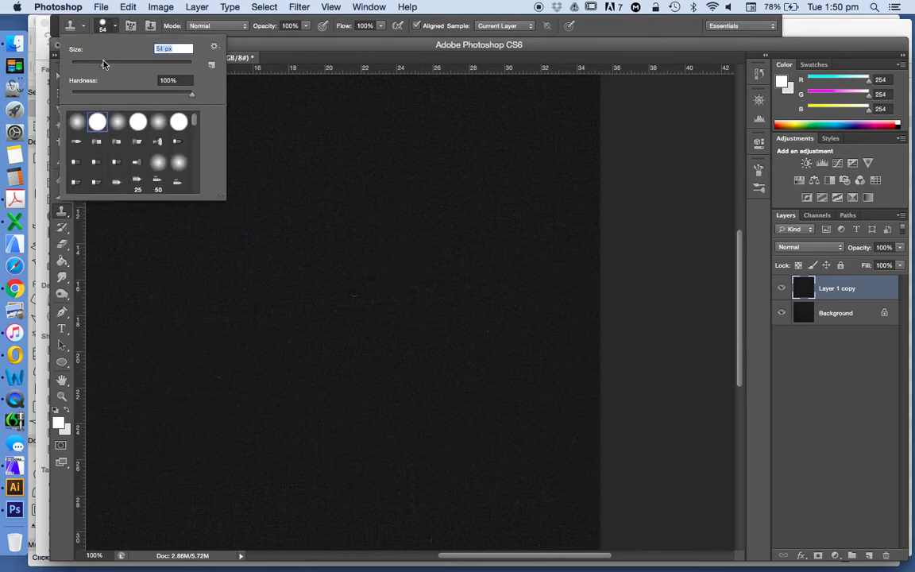
pyautogui.click(343, 222)
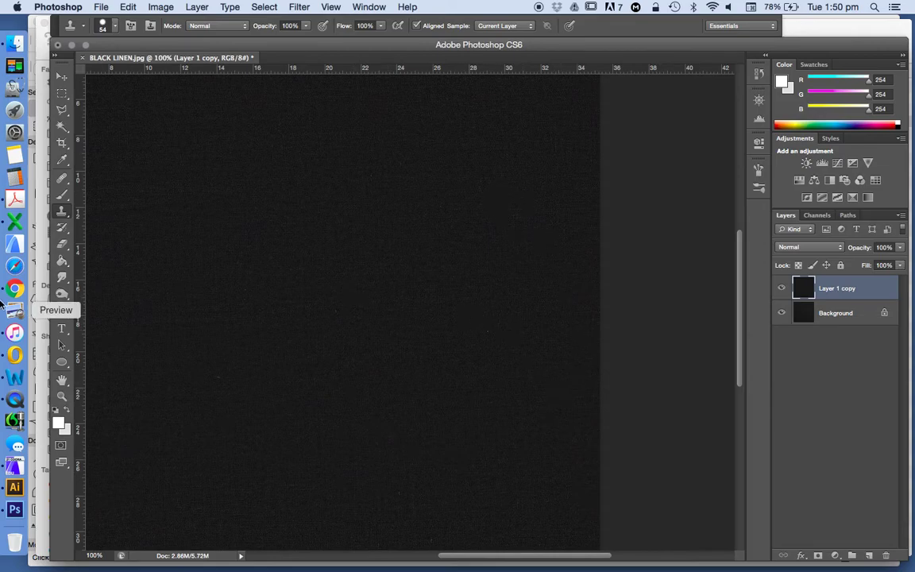
# Zoom out to 66.7% to see the whole linen texture
pyautogui.click(61, 361)
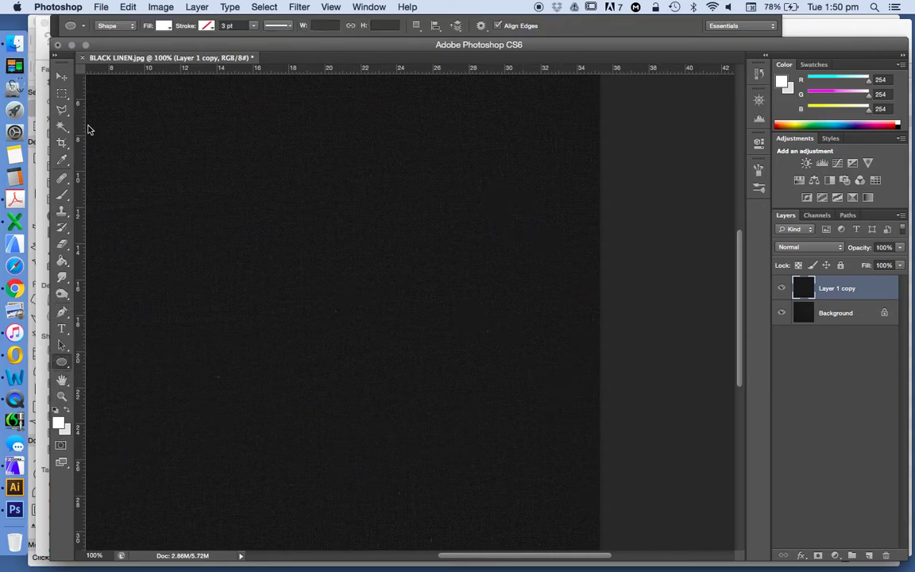
pyautogui.press('z')
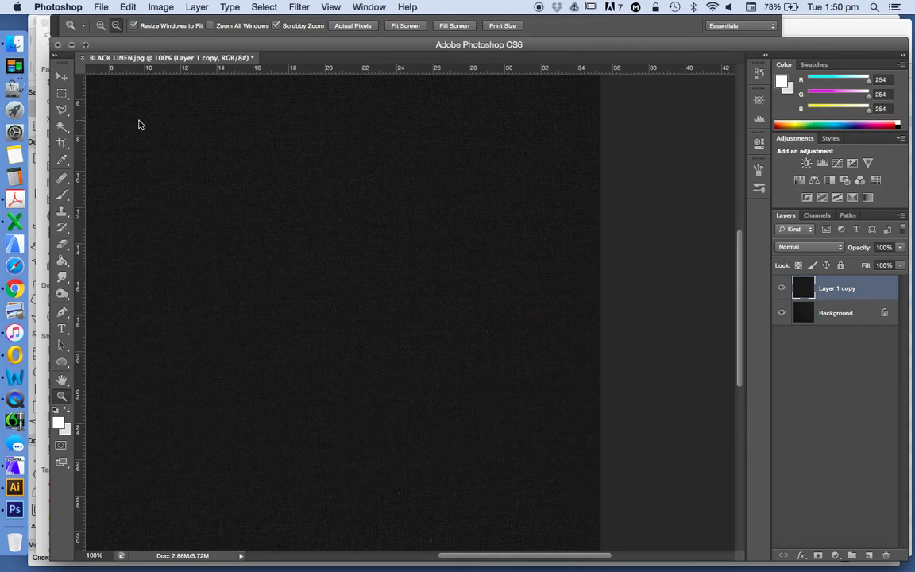
pyautogui.keyDown('alt'); pyautogui.click(349, 326); pyautogui.keyUp('alt')
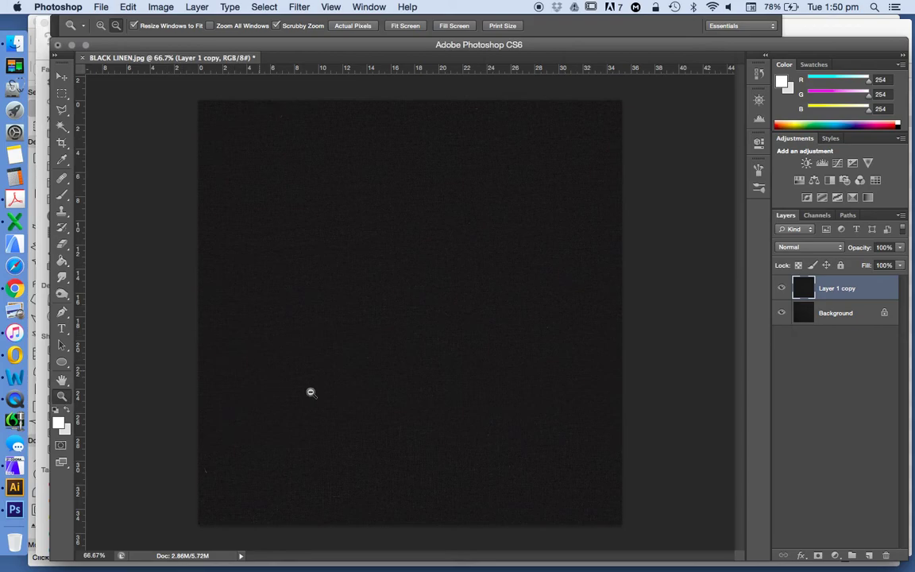
# In Save As, set the format to JPEG and name the file BLACK LINEN without ' copy'
pyautogui.click(102, 7)
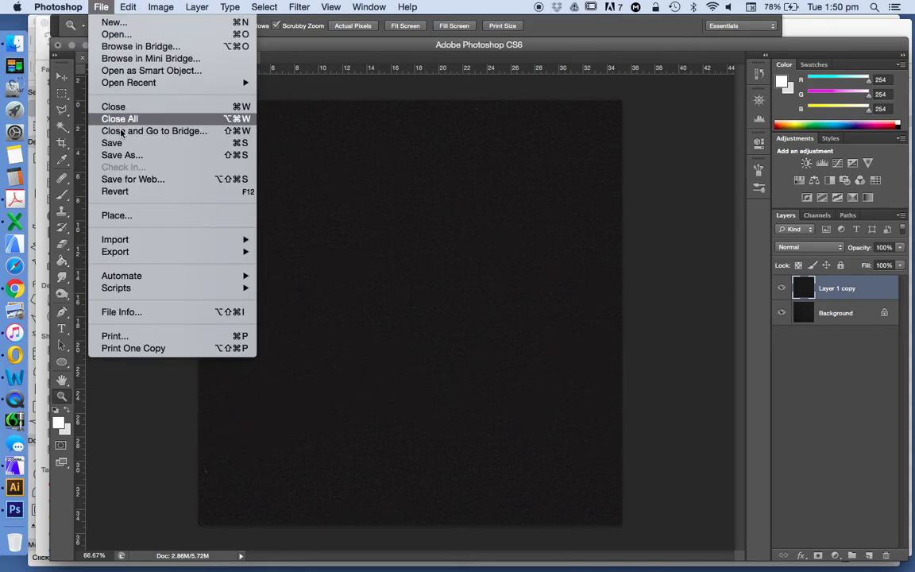
pyautogui.click(198, 155)
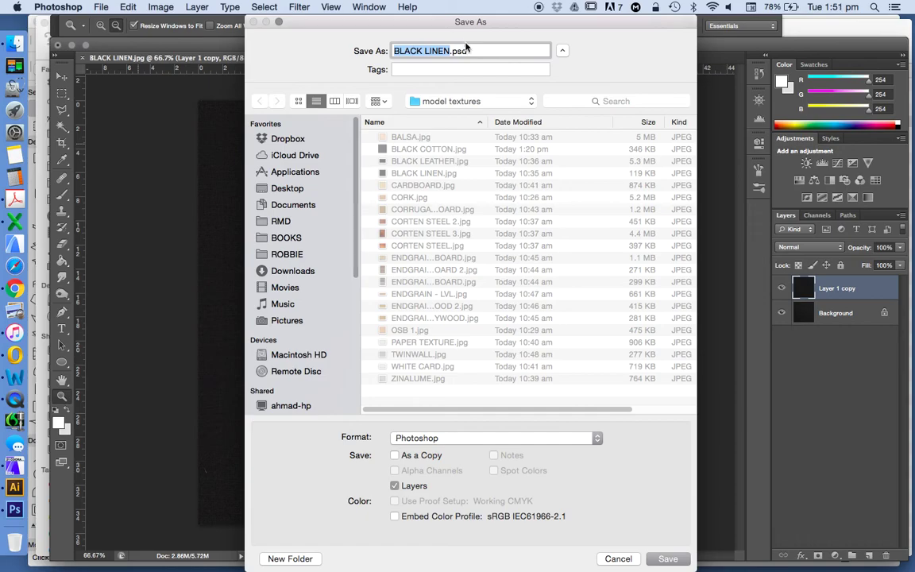
pyautogui.click(487, 441)
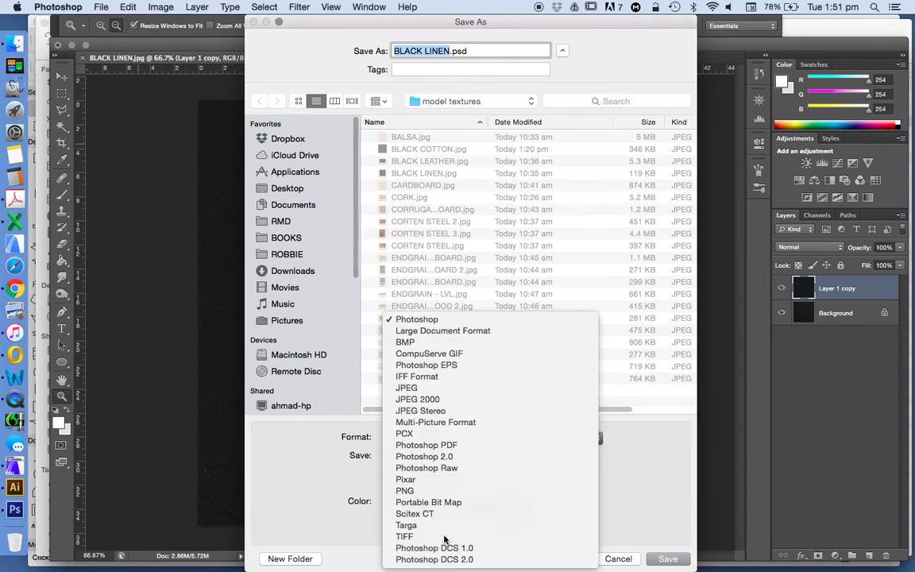
pyautogui.click(453, 536)
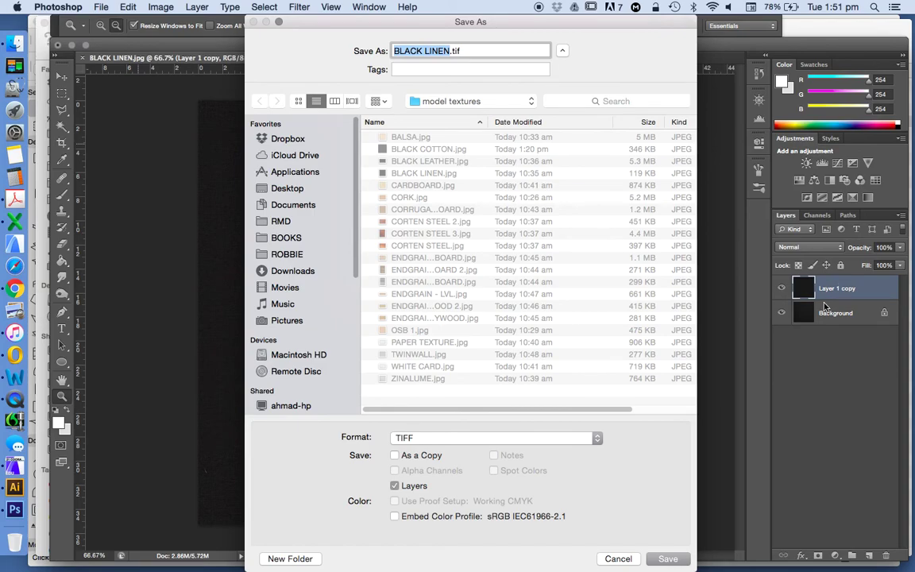
pyautogui.click(477, 443)
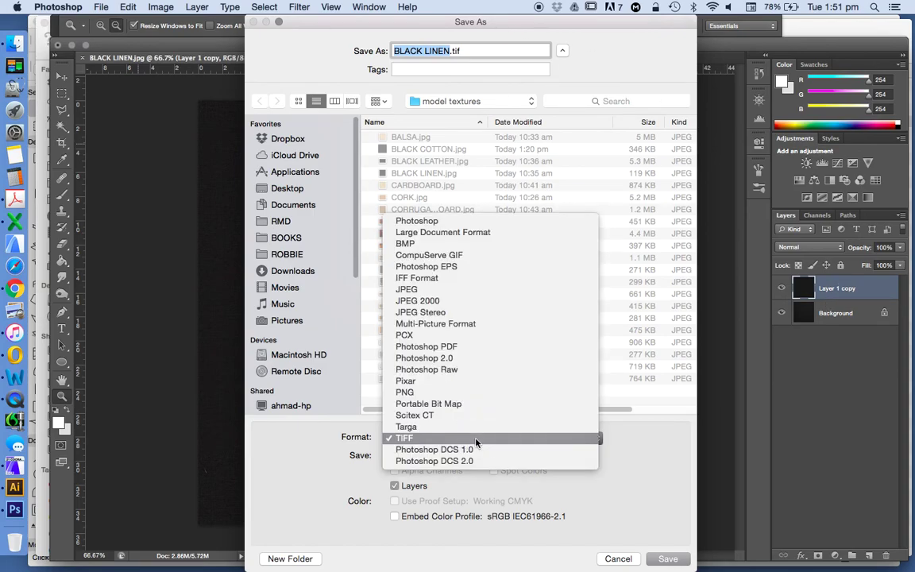
pyautogui.click(449, 291)
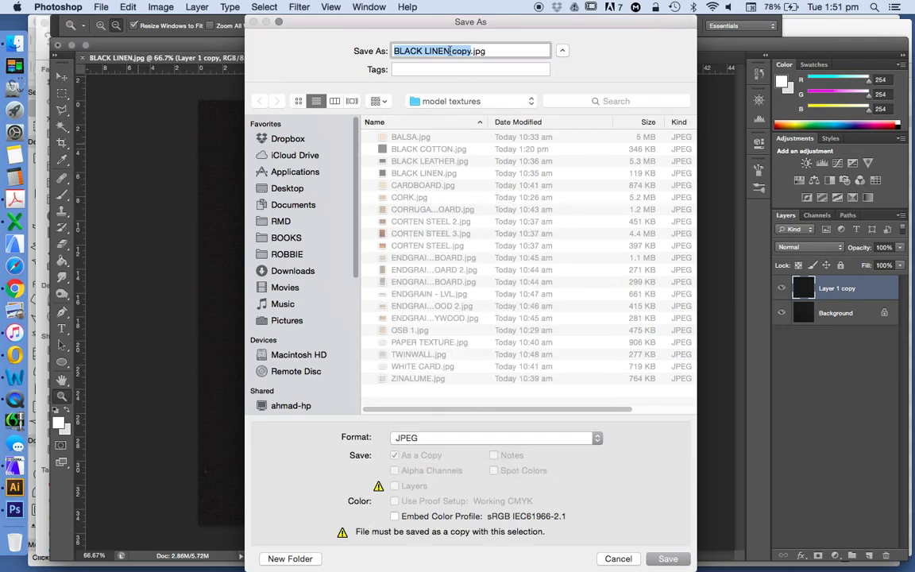
pyautogui.click(470, 52)
pyautogui.press('BackSpace')
pyautogui.press('BackSpace')
pyautogui.press('BackSpace')
pyautogui.press('BackSpace')
pyautogui.press('BackSpace')
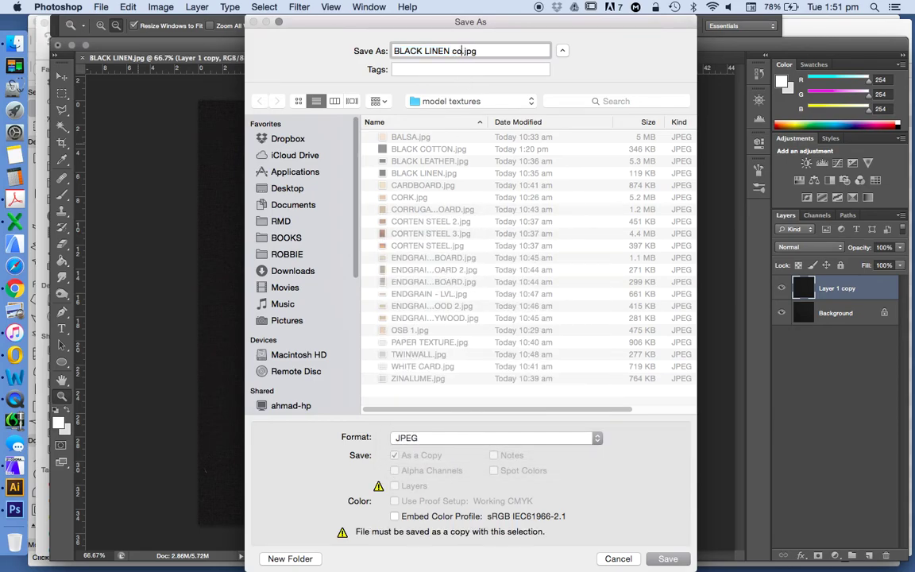
# Save, replacing the existing BLACK LINEN.jpg, with JPEG quality 12 (Maximum)
pyautogui.click(667, 558)
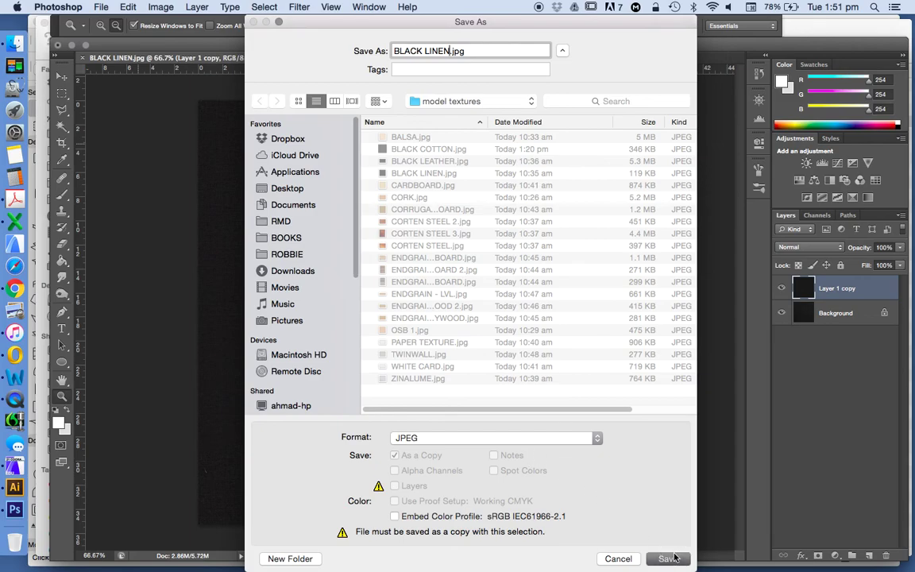
pyautogui.click(562, 107)
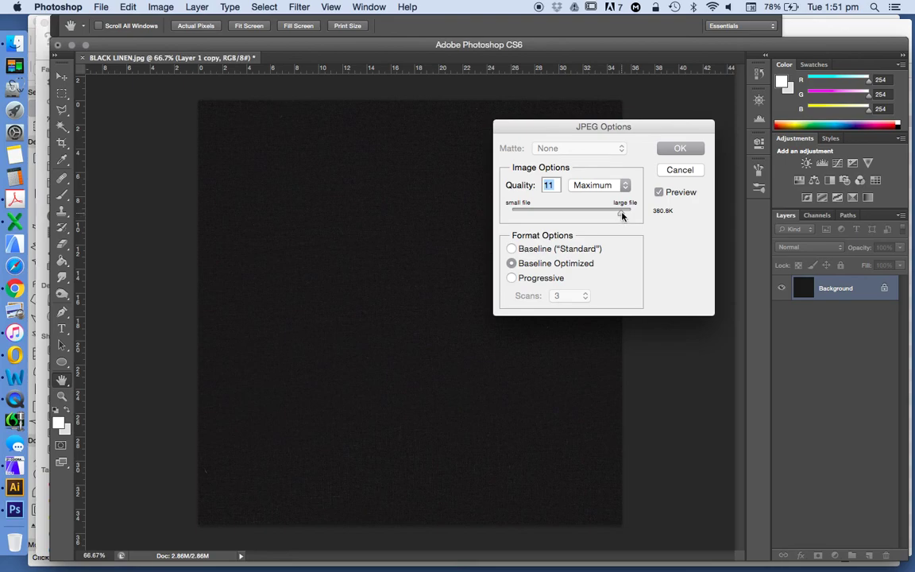
pyautogui.moveTo(623, 216); pyautogui.dragTo(653, 216)
pyautogui.click(680, 151)
pyautogui.press('z')
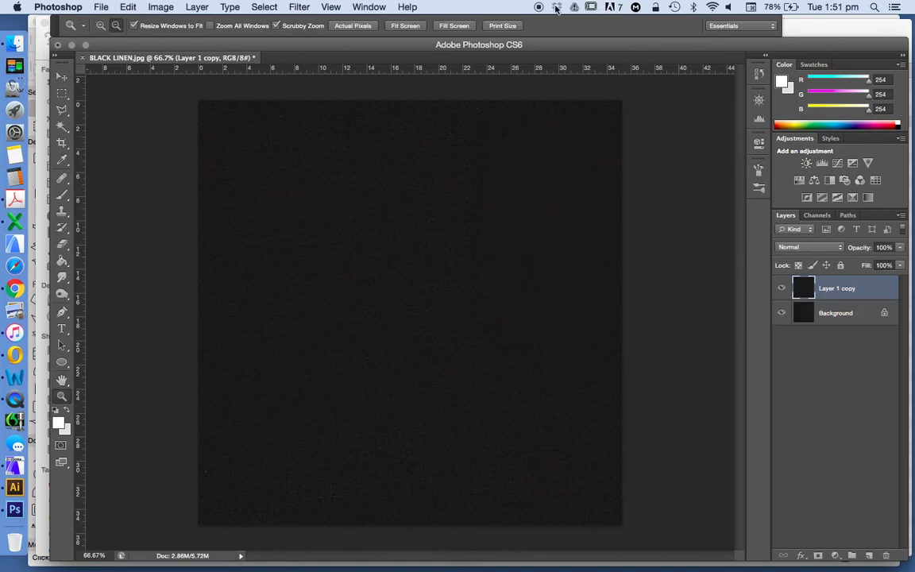